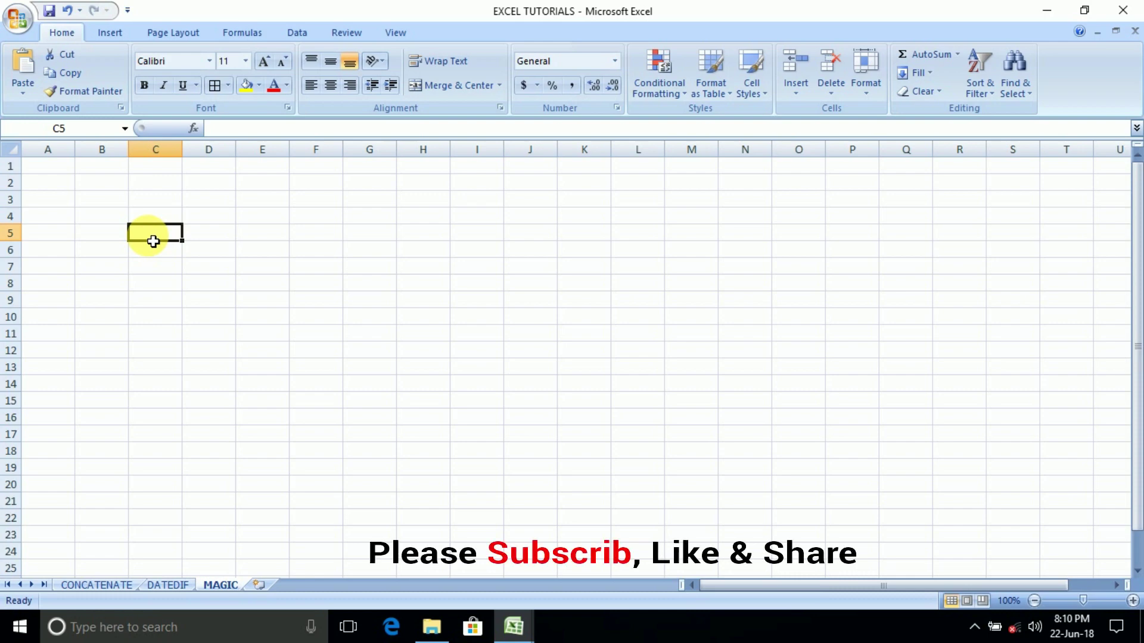
Zoom in and enter a sample person's full name in cell B3.
scroll(153, 241, "up", 1)
scroll(151, 239, "up", 1)
scroll(150, 237, "up", 1)
left_click(131, 230)
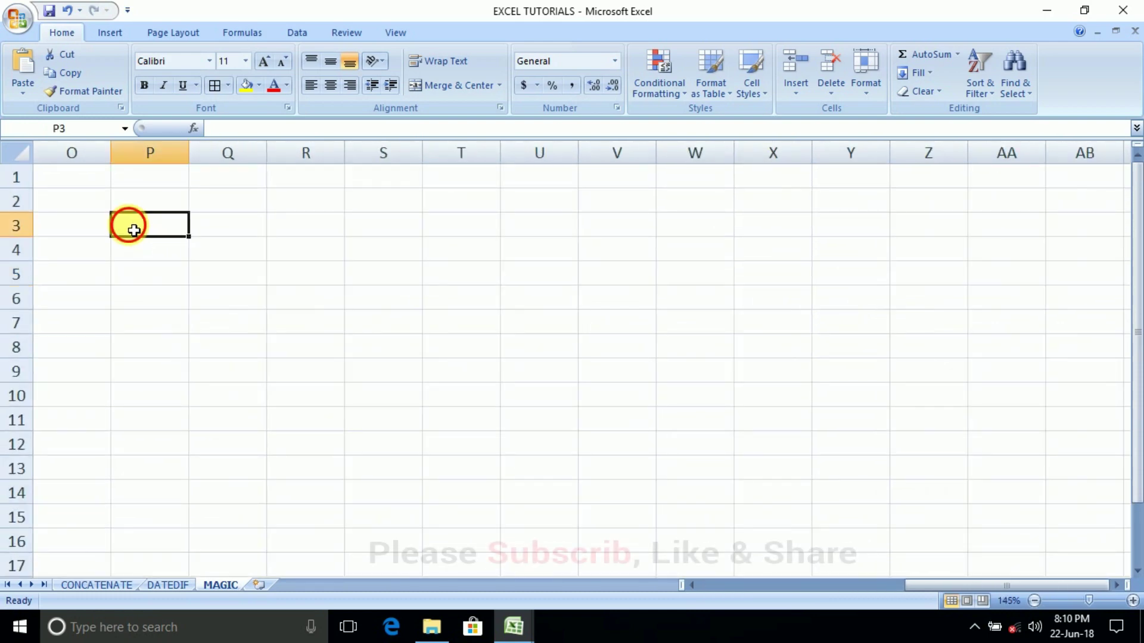
key("Left")
key("Left")
key("Left")
key("Left")
key("Left")
key("Left")
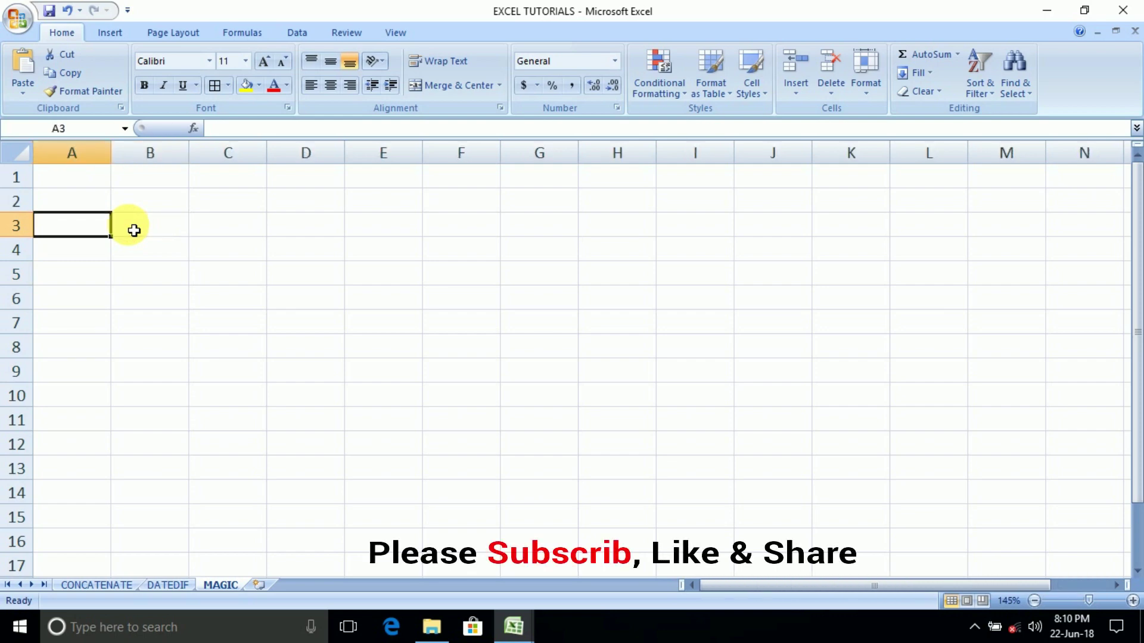
key("Up")
key("Right")
left_click(134, 230)
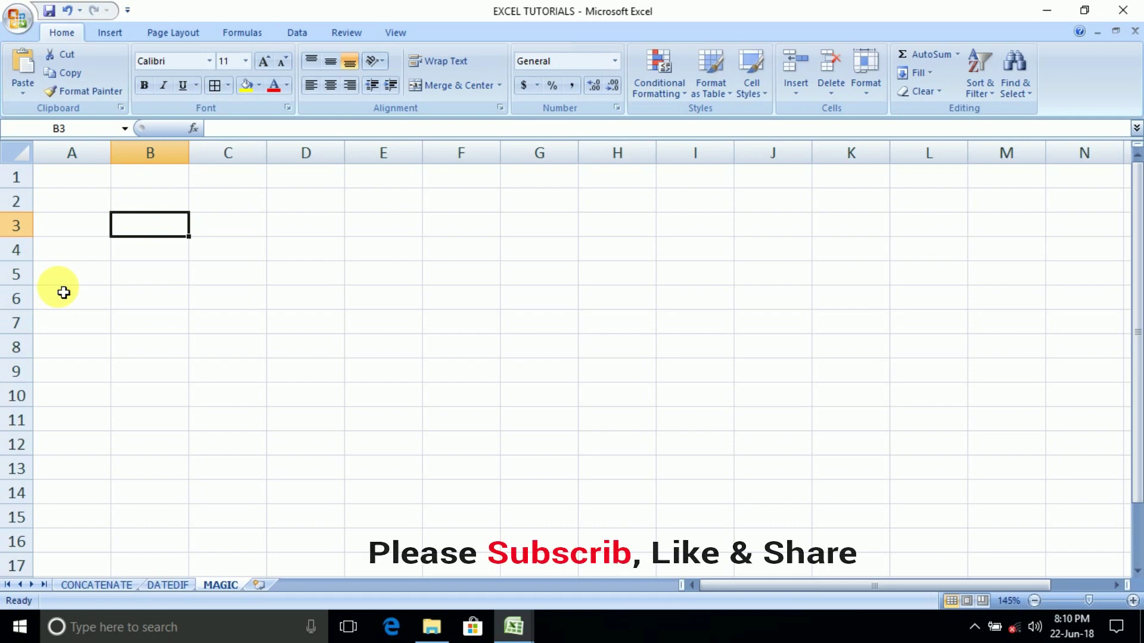
type("MD SH")
key("BackSpace")
type("SHAFI AHMAD")
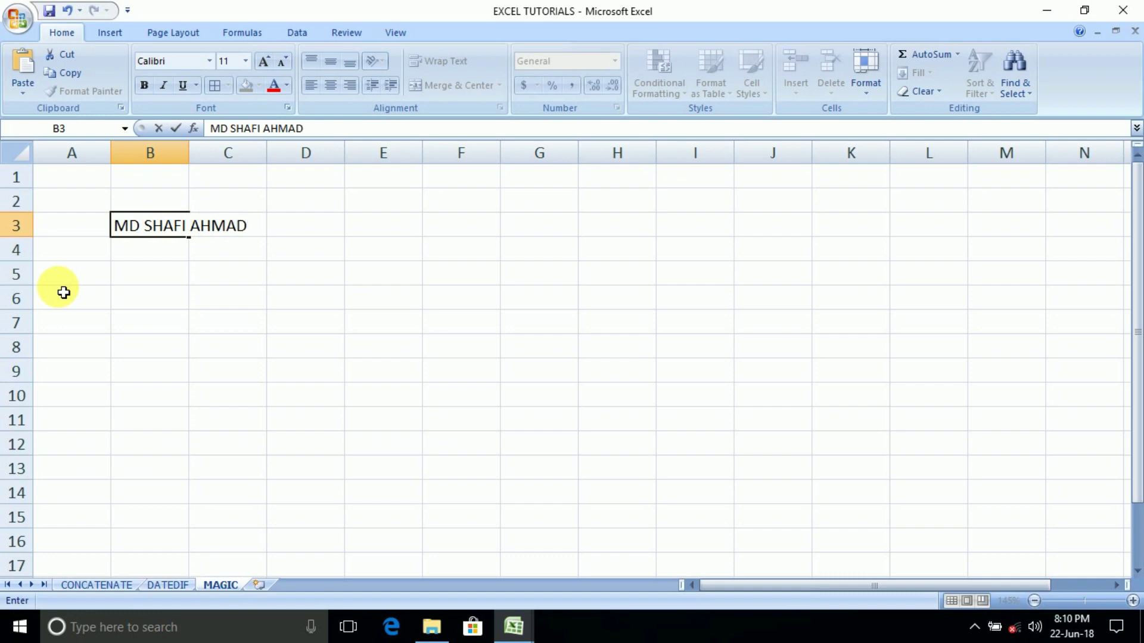
key("Return")
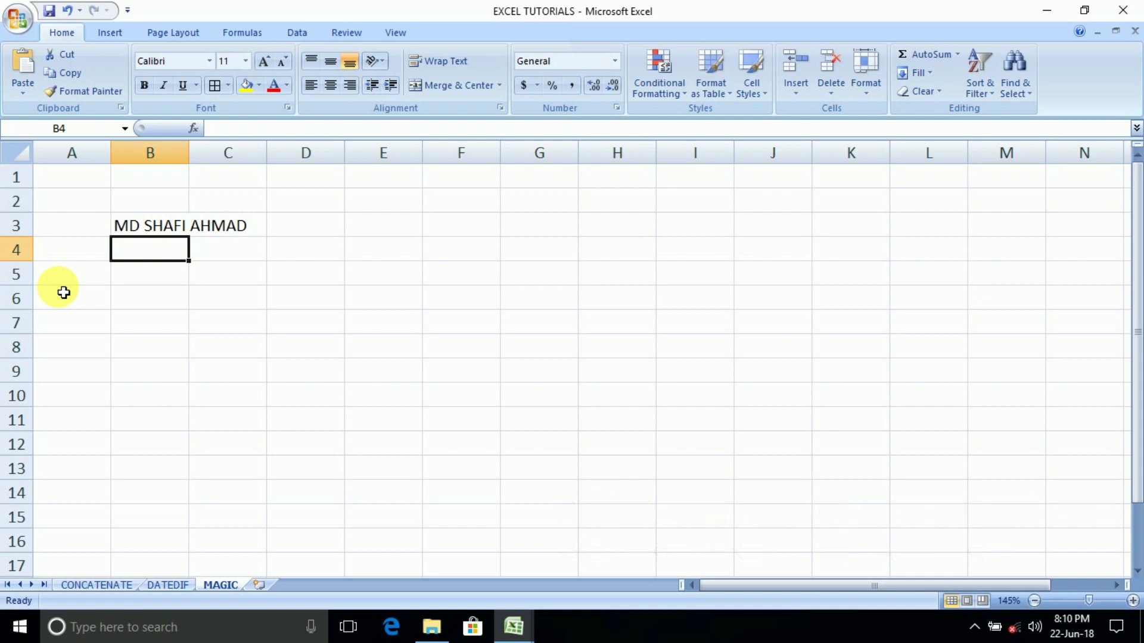
Type the two sample surnames into B4 and B5.
key("Up")
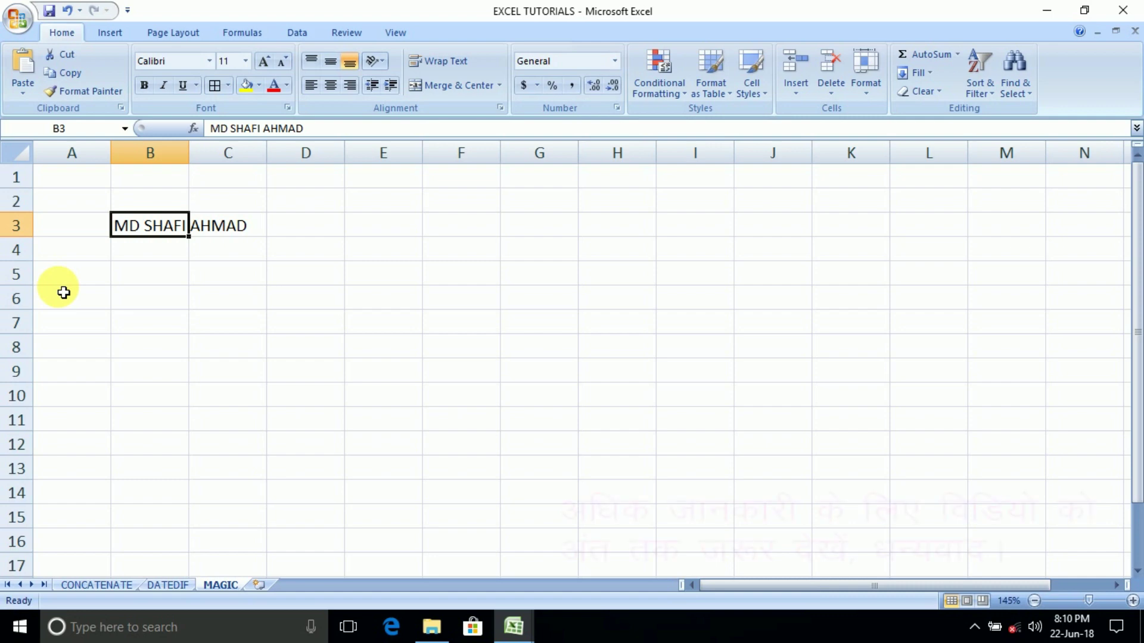
key("Down")
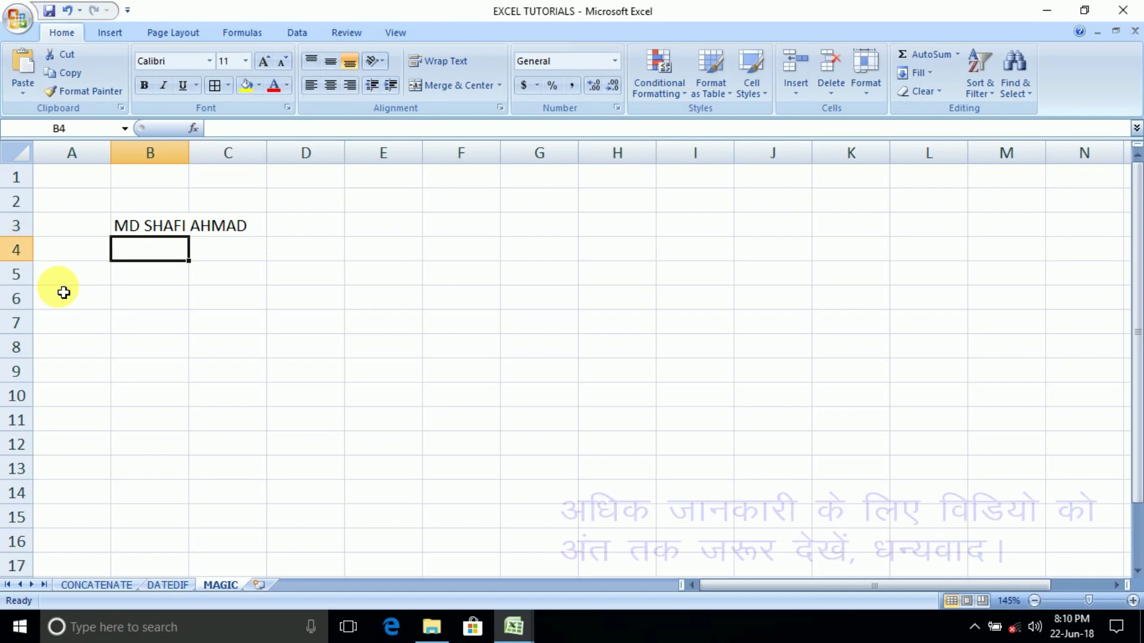
type("KUMAR")
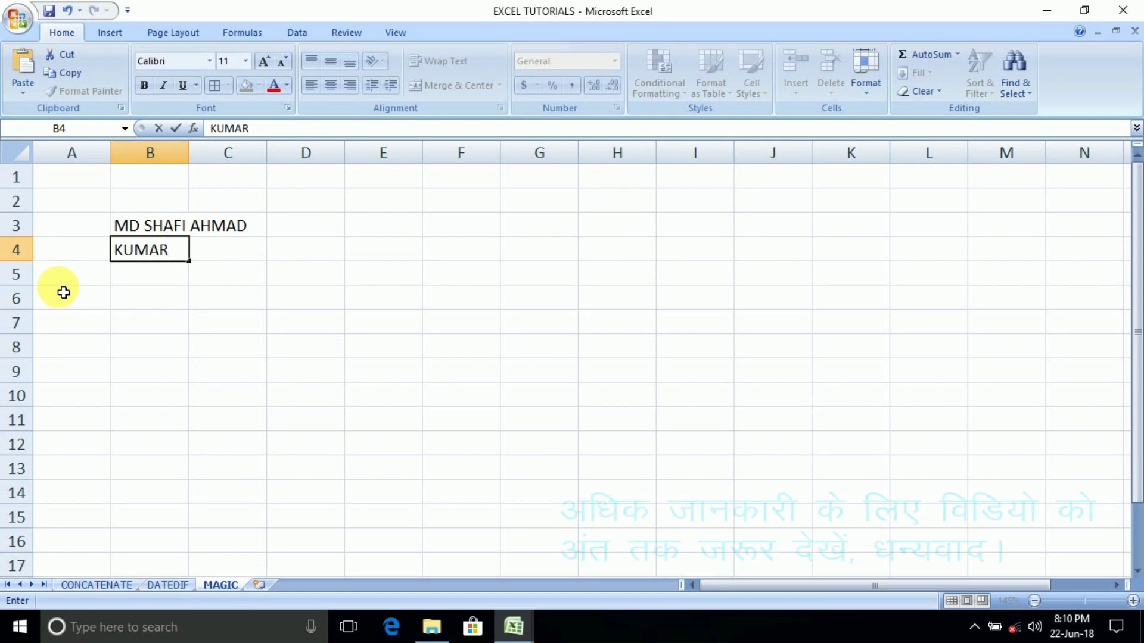
key("Return")
type("KUMARI")
key("Return")
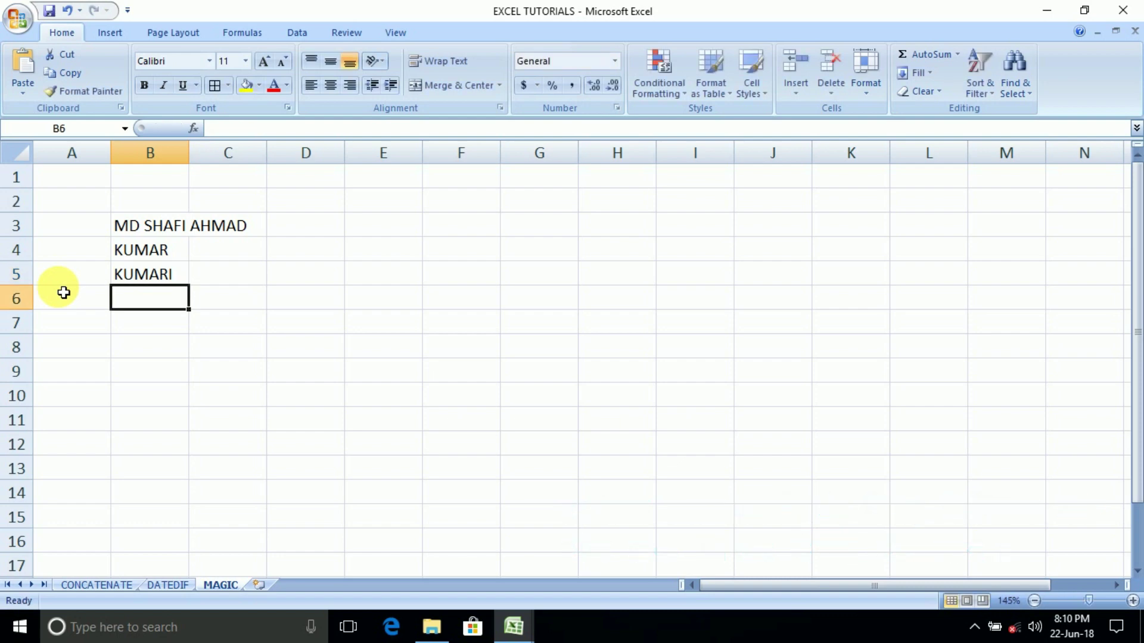
Leave B6 blank and enter sample full names in B7 and B8.
key("Return")
type("B")
key("BackSpace")
type("BANY")
key("BackSpace")
key("BackSpace")
key("BackSpace")
key("BackSpace")
type("BABY KUMARI")
key("Return")
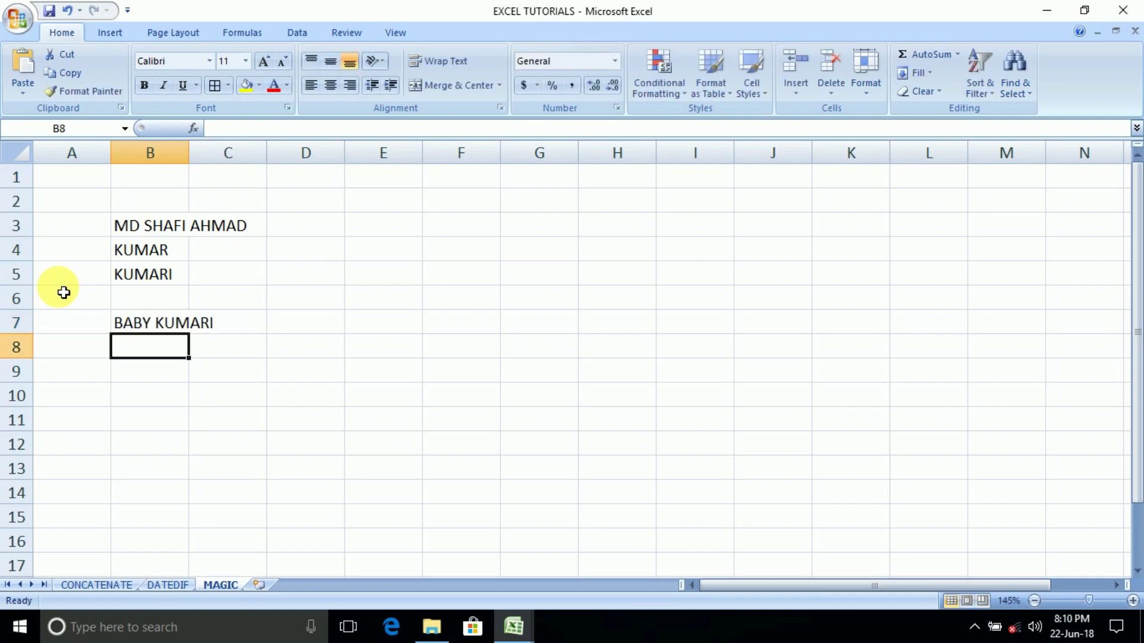
type("SAVI")
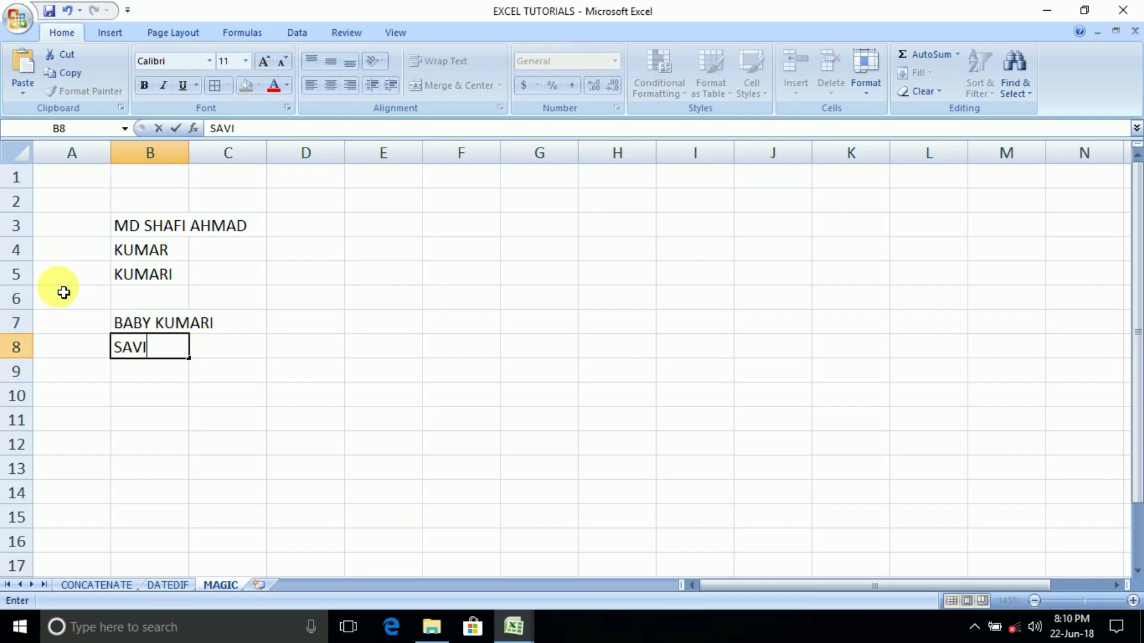
type("TA KUMARI")
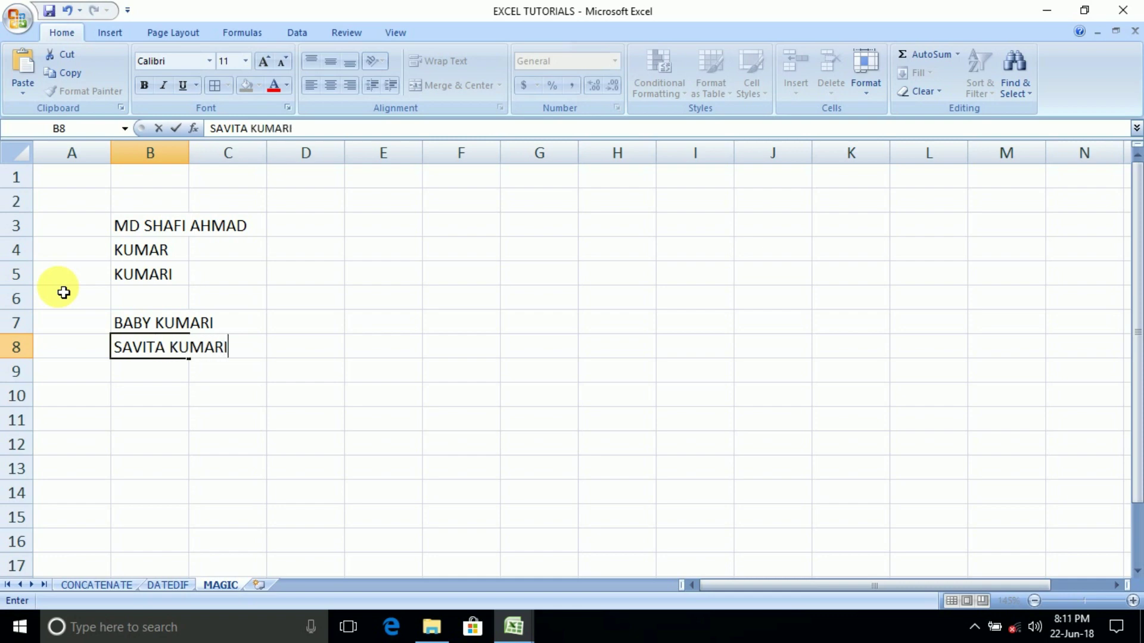
key("Return")
key("Up")
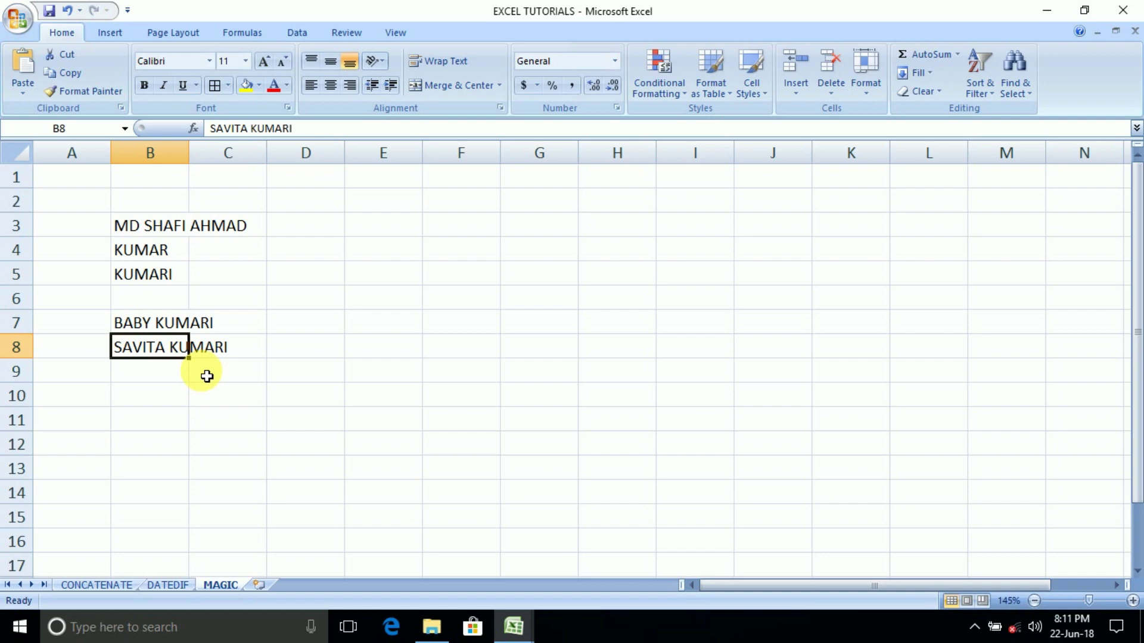
Enter 141900001 in cell E3.
left_click(393, 230)
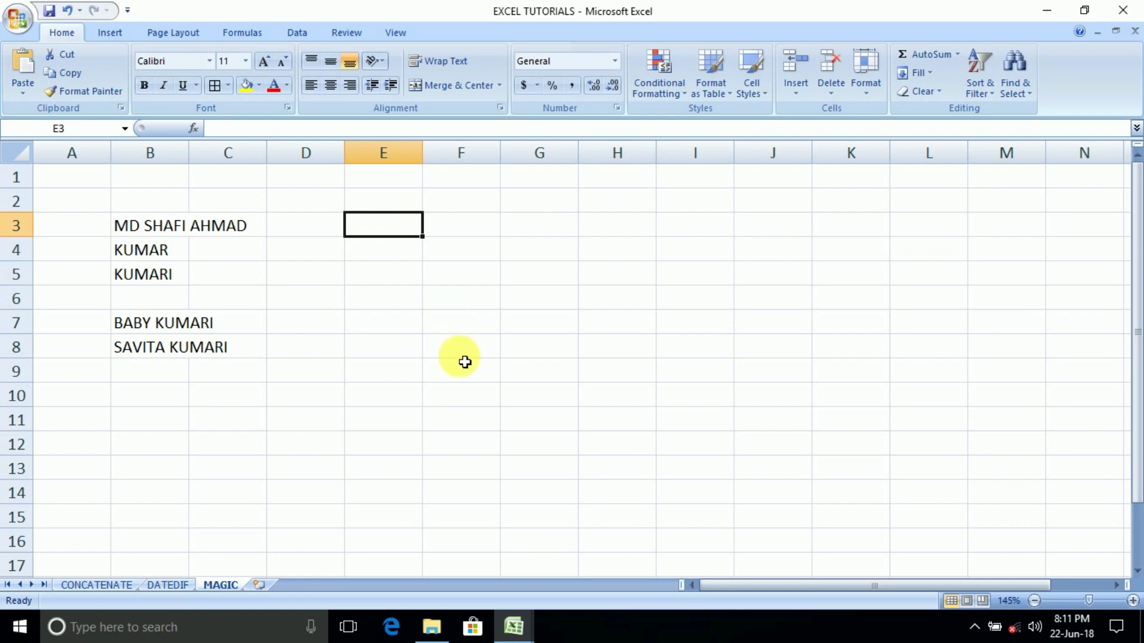
type("41")
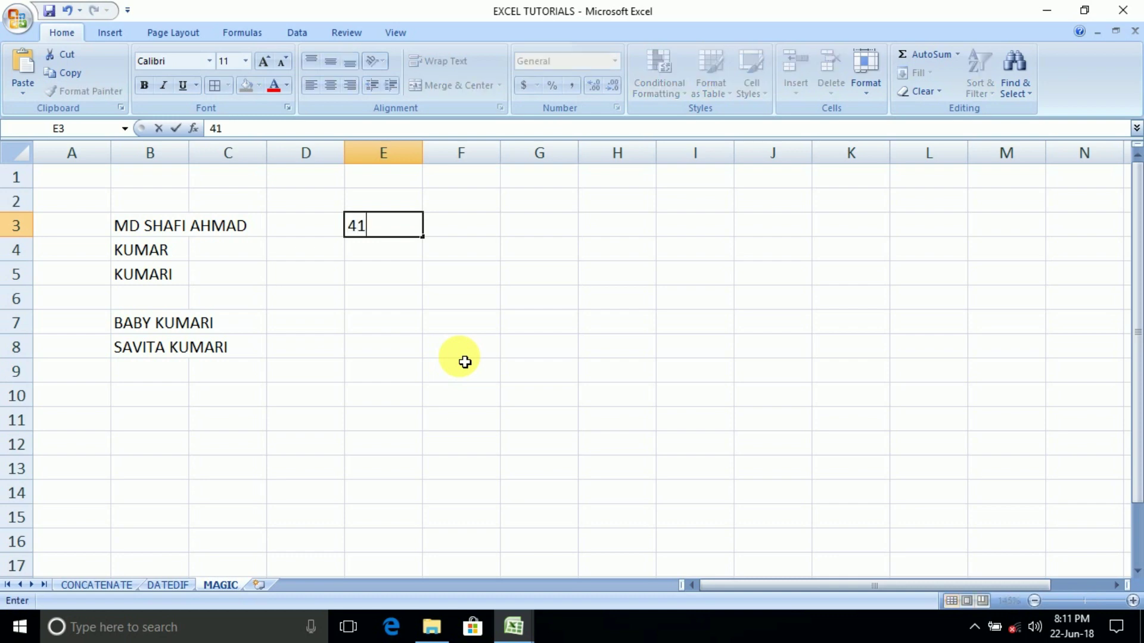
key("BackSpace")
key("BackSpace")
type("419")
type("0000")
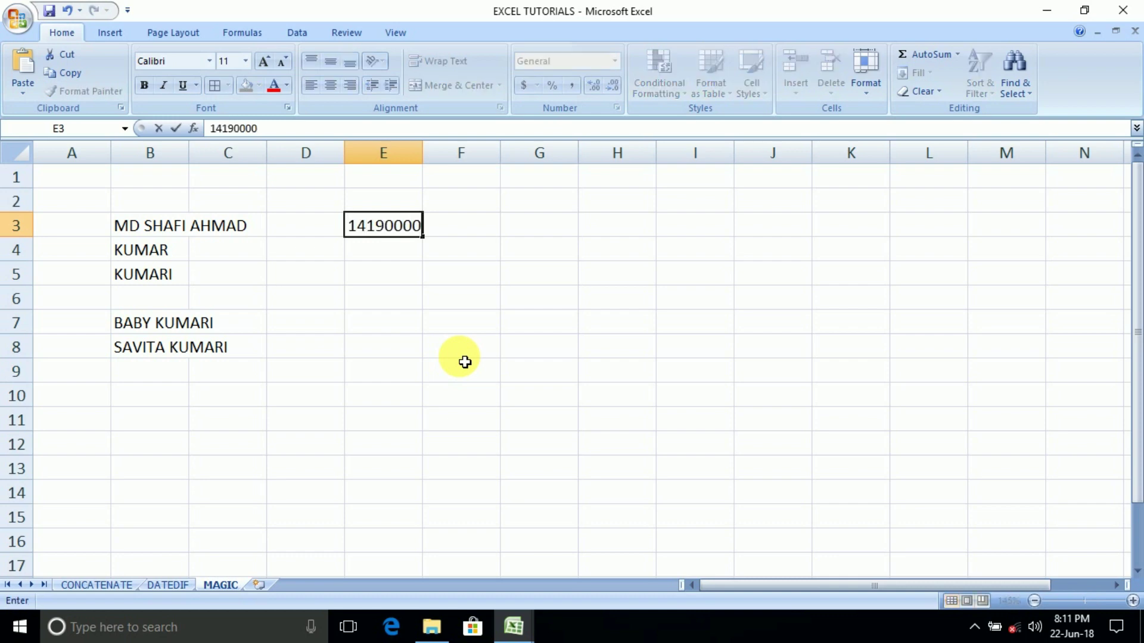
type("1")
key("Return")
key("Return")
Copy E3 down into E4 with Ctrl+D and edit it to 141900010.
key("Up")
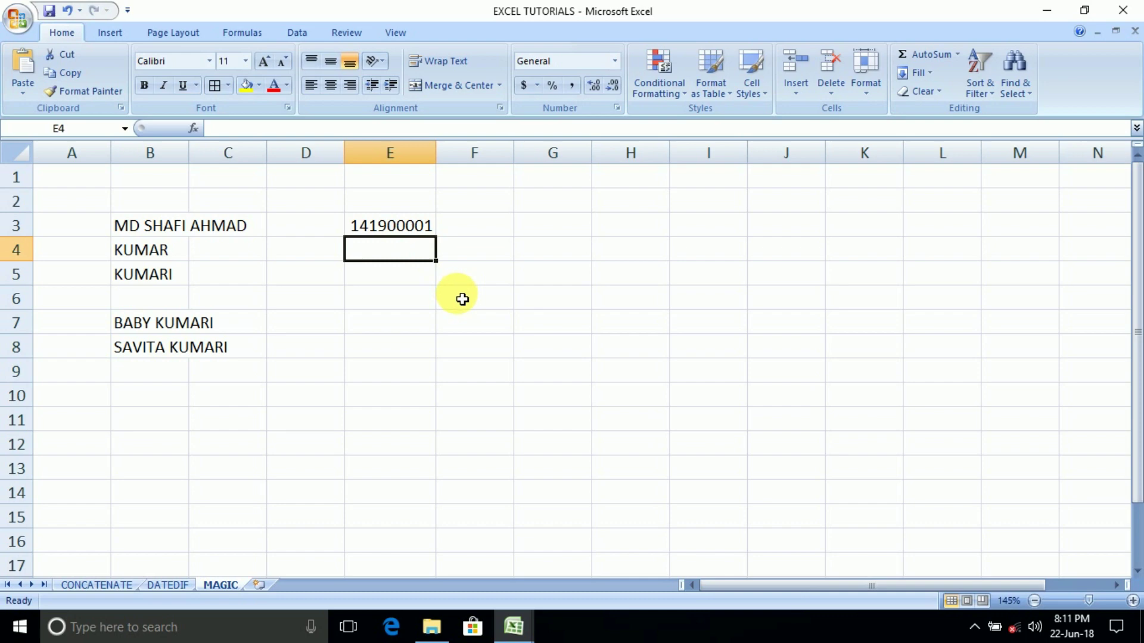
key("Up")
key("Down")
key("ctrl+d")
key("F2")
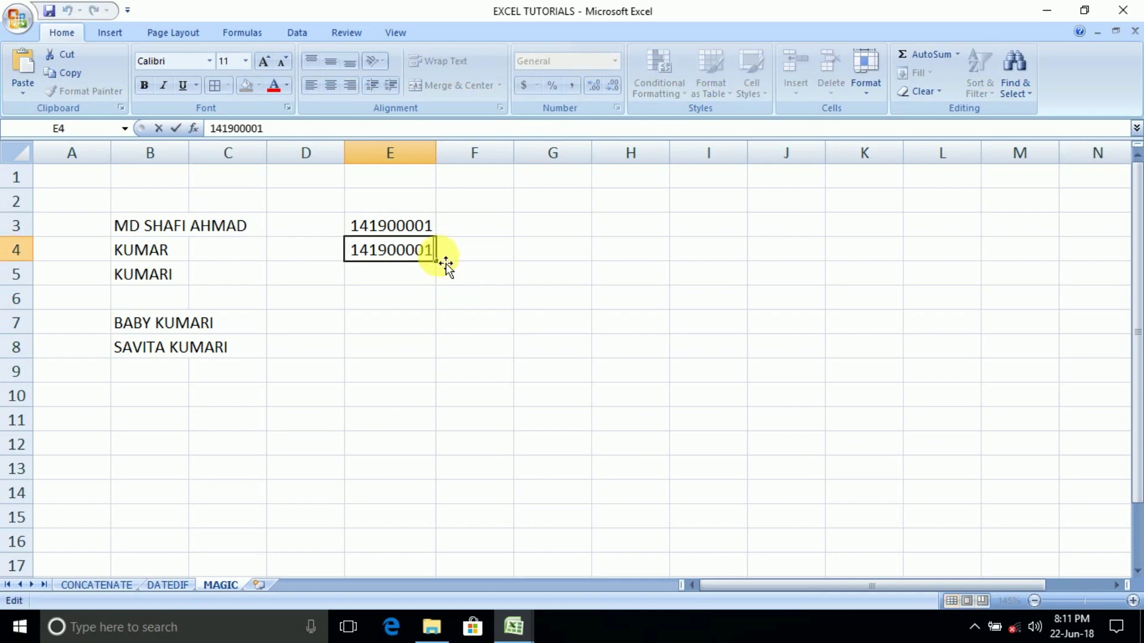
key("BackSpace")
key("BackSpace")
type("10")
key("Return")
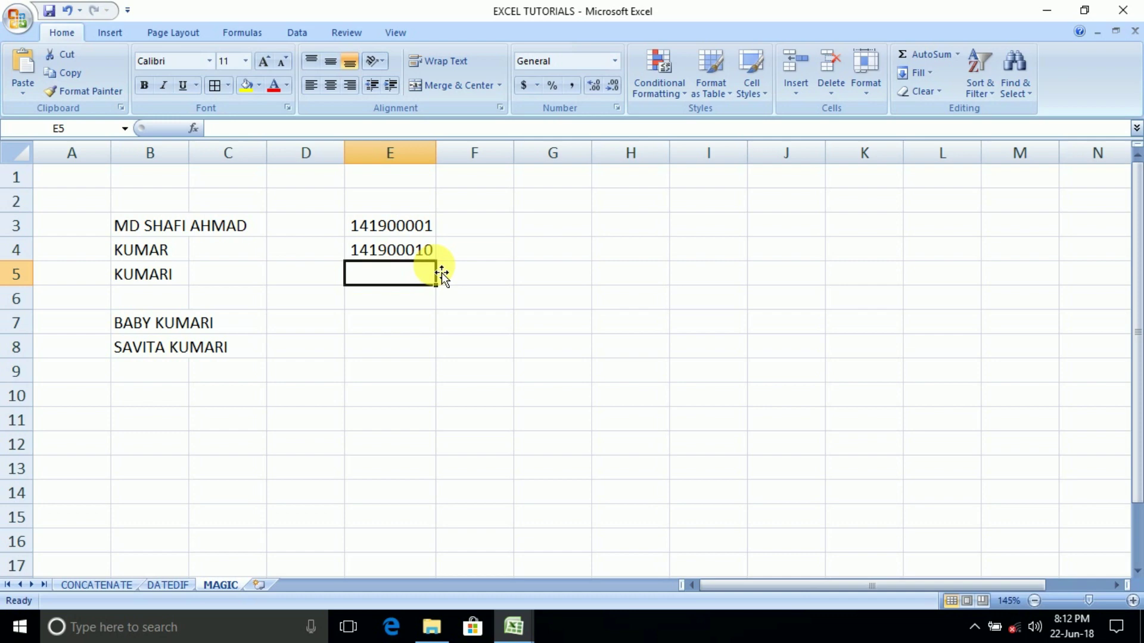
Enter 15 in E5, then select cell B10 and bring up the Office menu.
type("15")
key("Return")
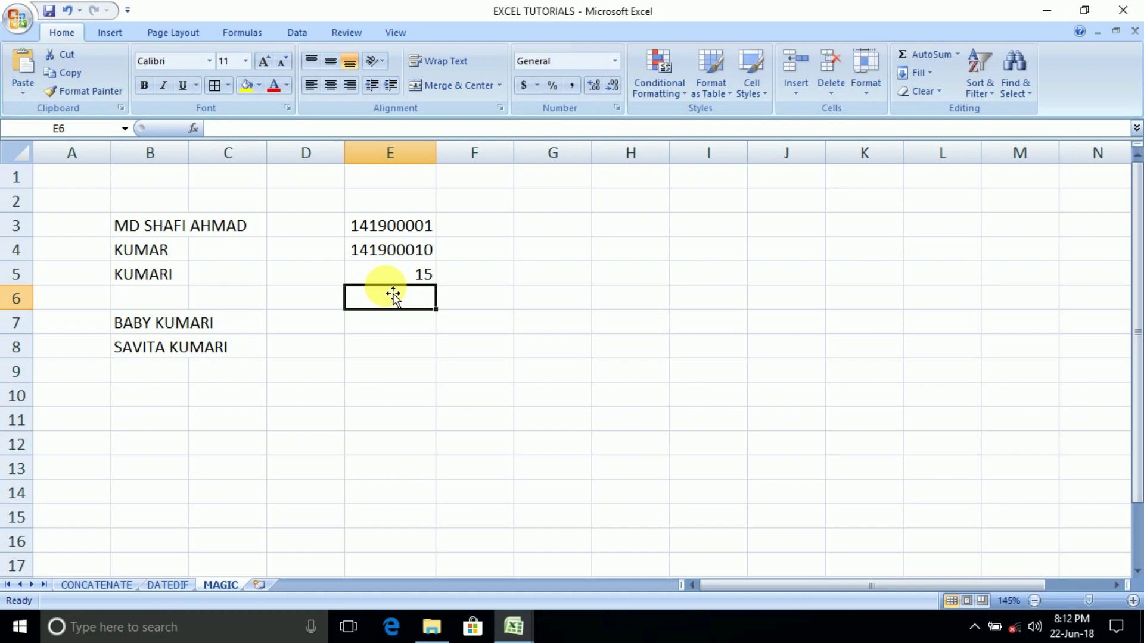
left_click(170, 393)
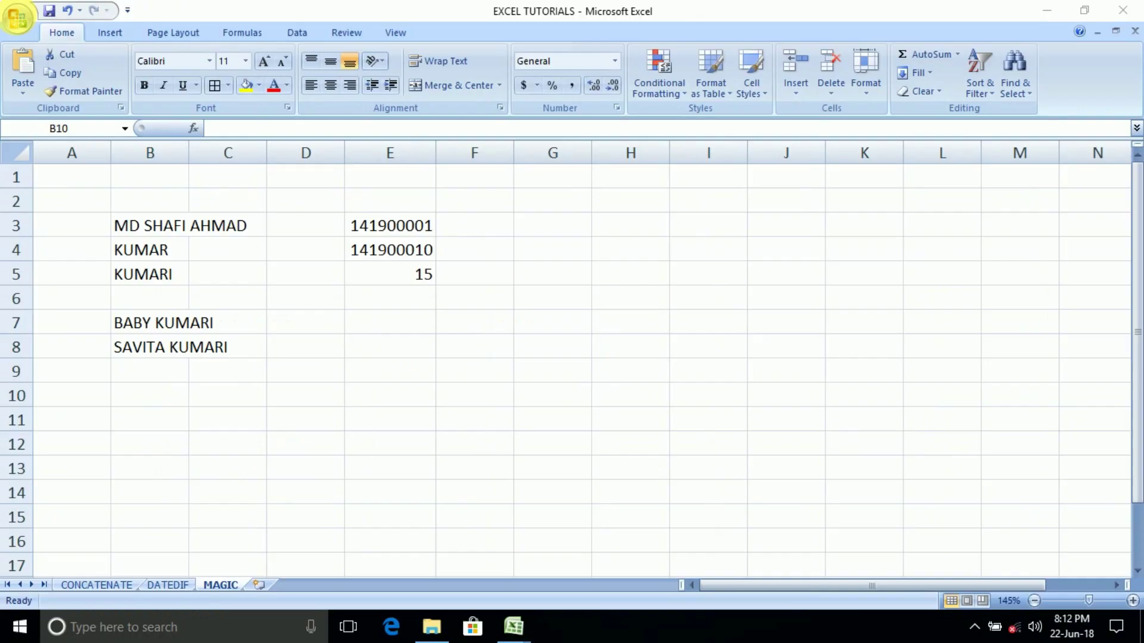
left_click(18, 19)
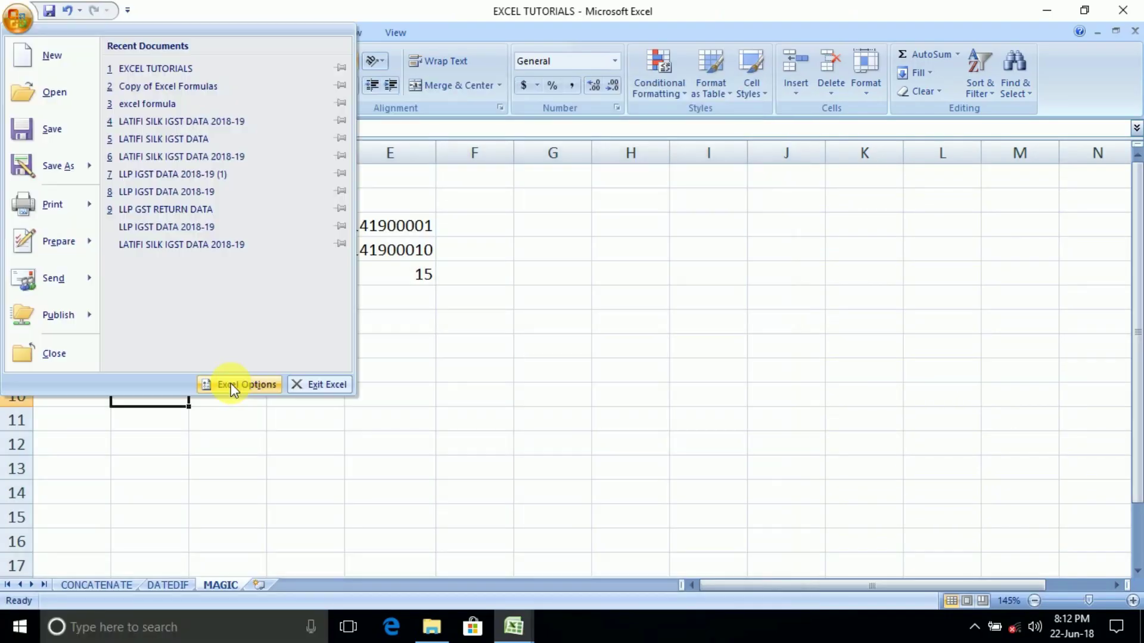
Go to Excel Options > Proofing and launch the AutoCorrect Options dialog.
left_click(232, 384)
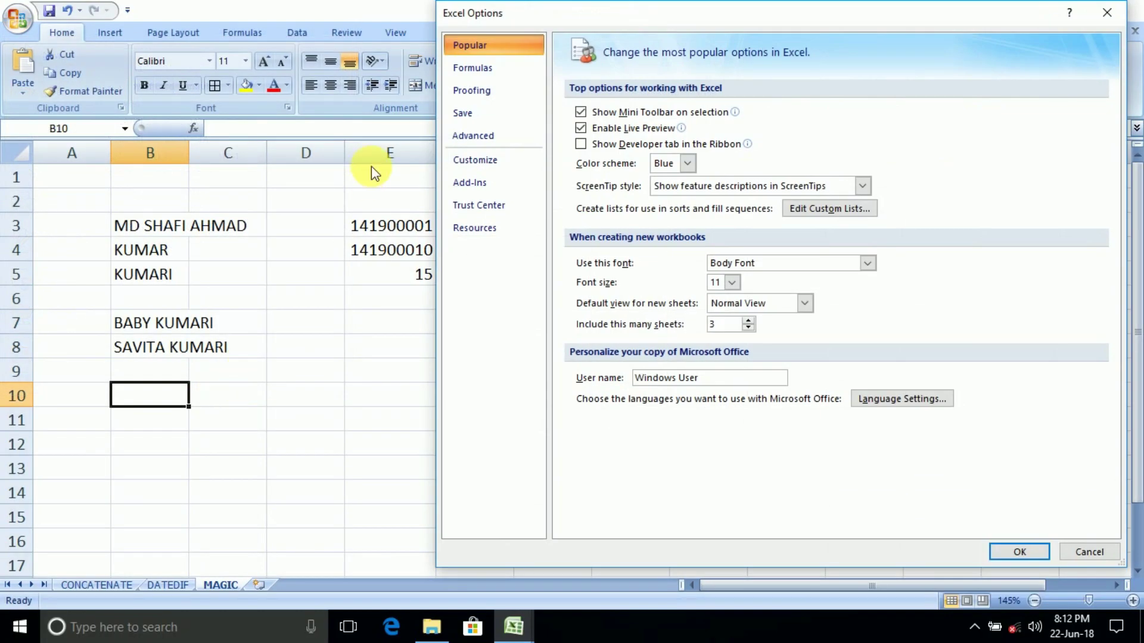
left_click(477, 95)
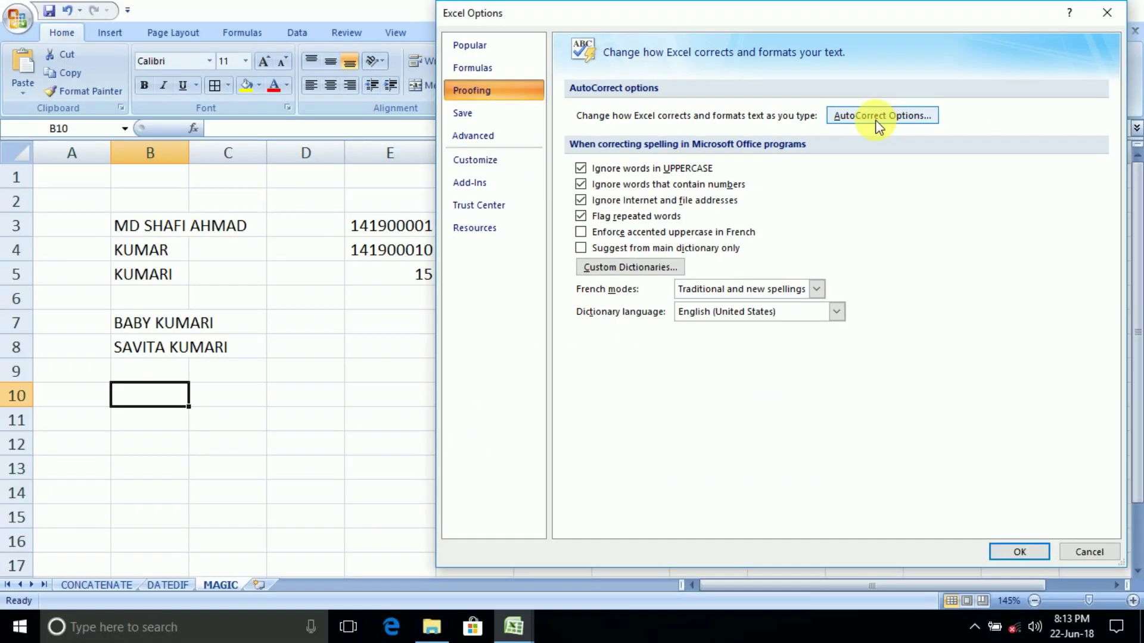
left_click(876, 121)
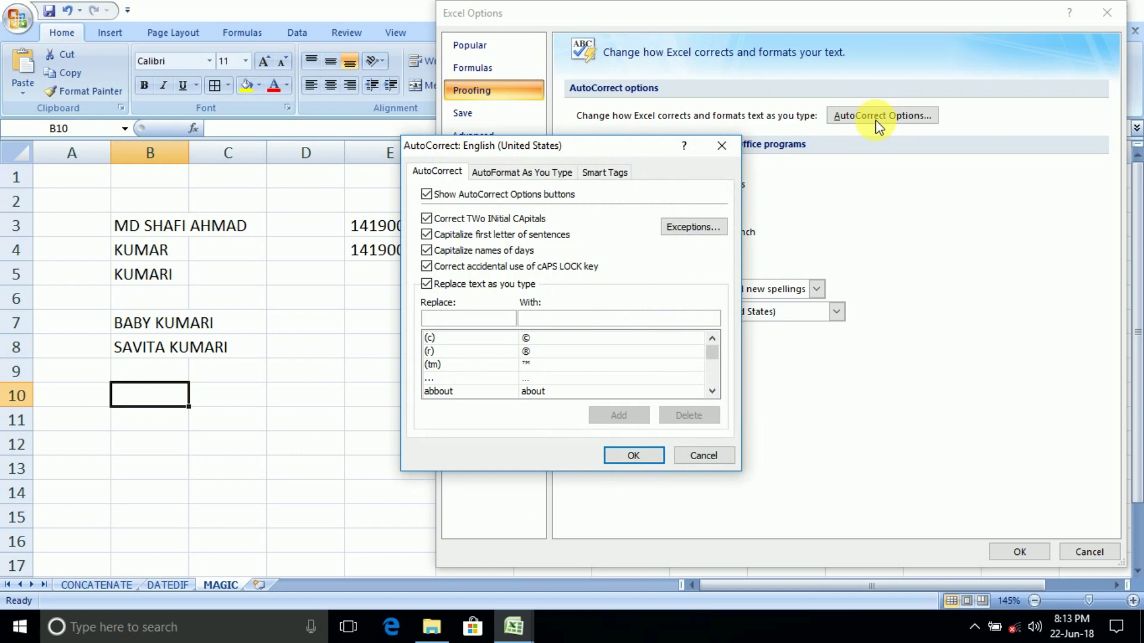
Add the AutoCorrect entry K → KUMAR.
left_click(463, 319)
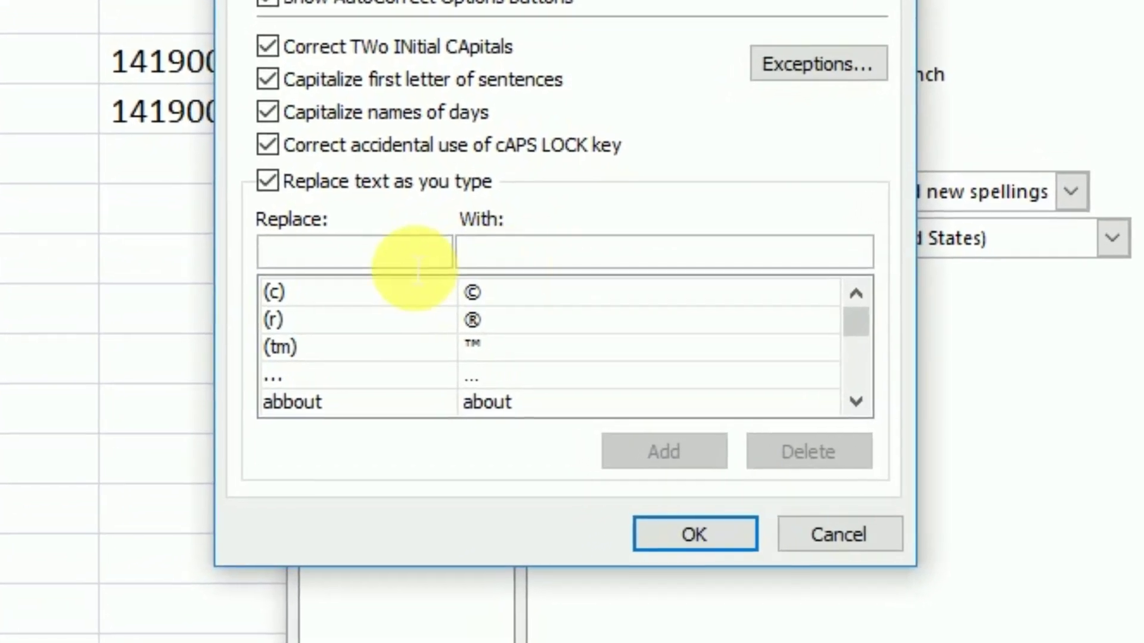
left_click(579, 235)
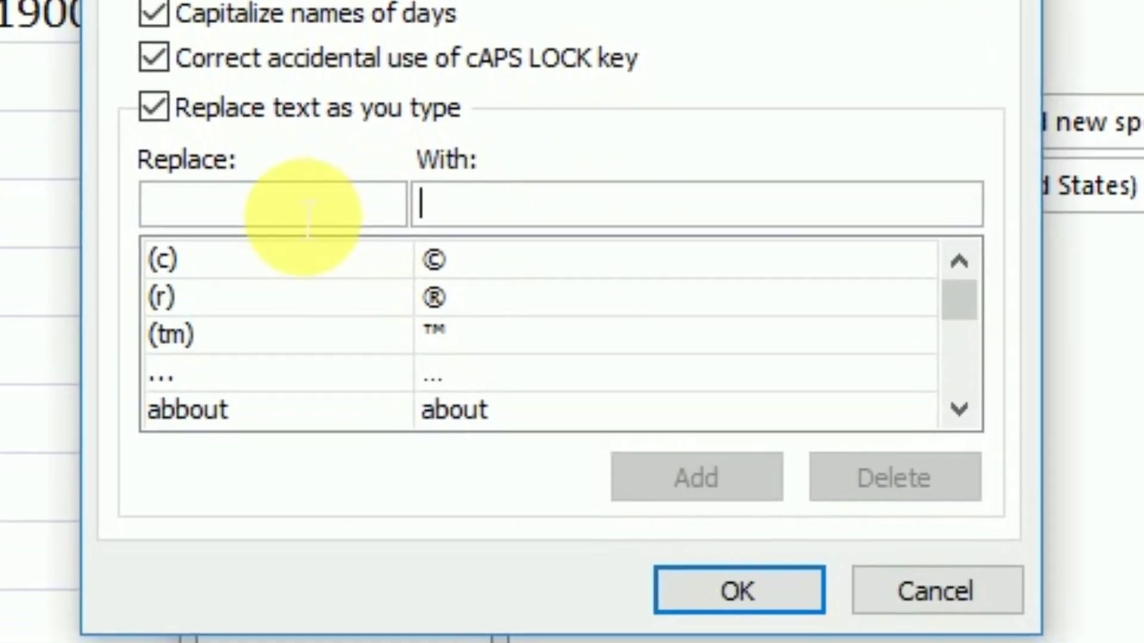
left_click(303, 211)
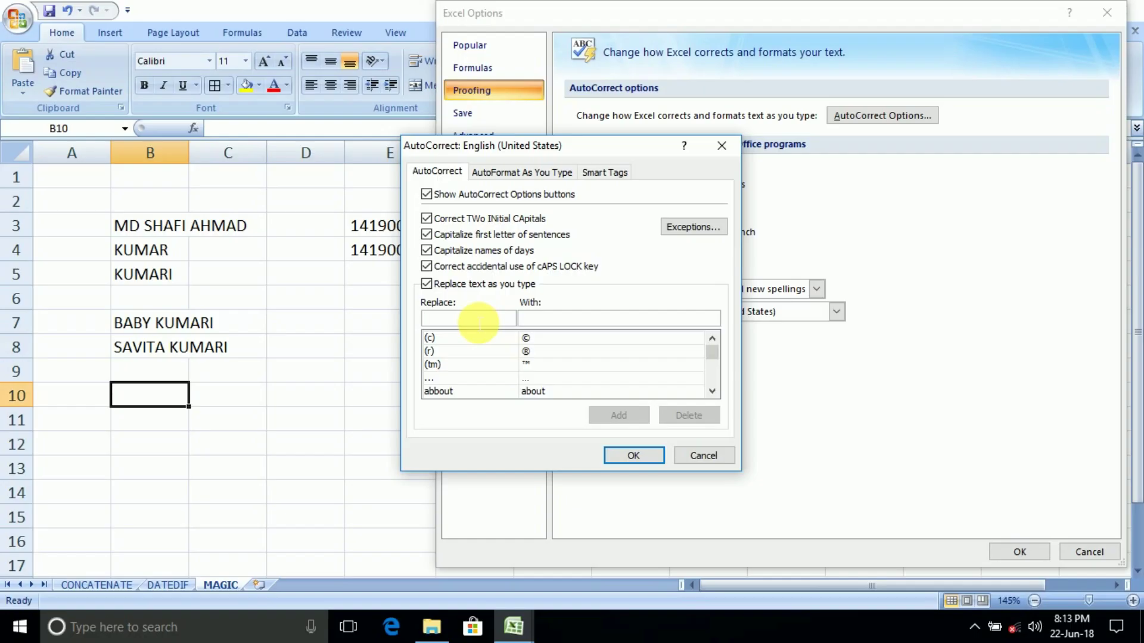
type("K")
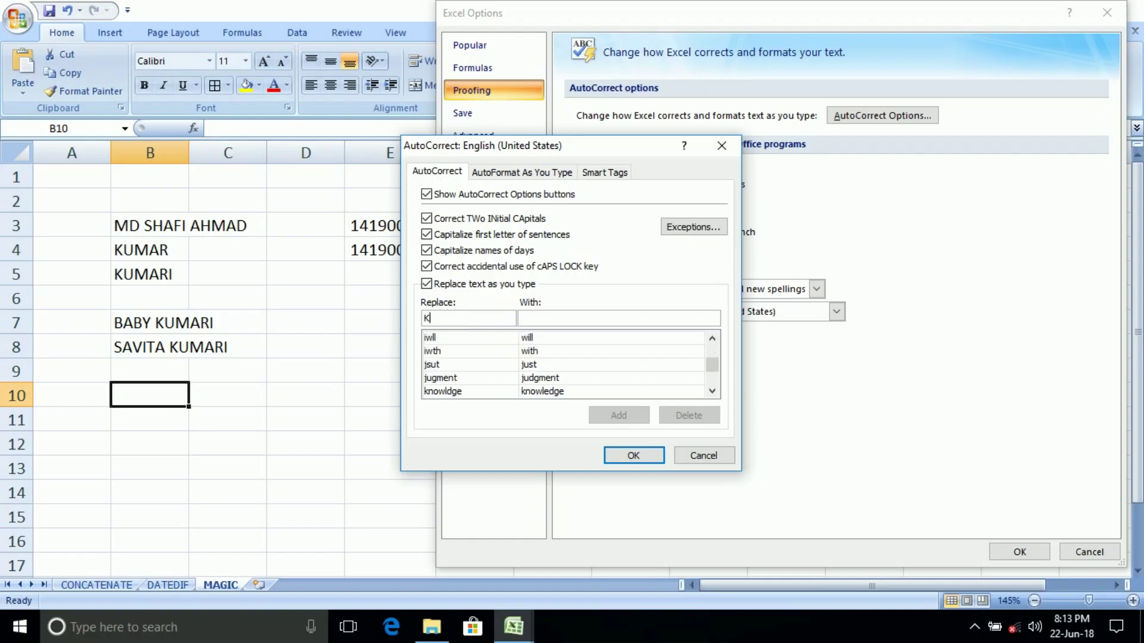
key("Tab")
type("KUMAR")
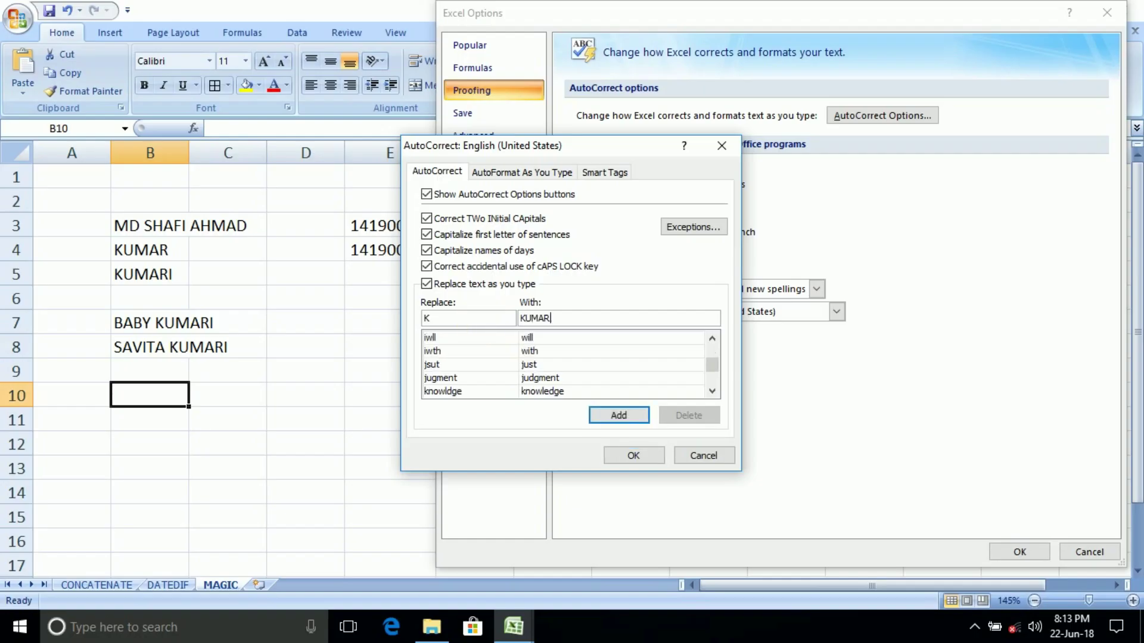
left_click(616, 415)
Add the AutoCorrect entry KU → KUMARI.
left_click(499, 319)
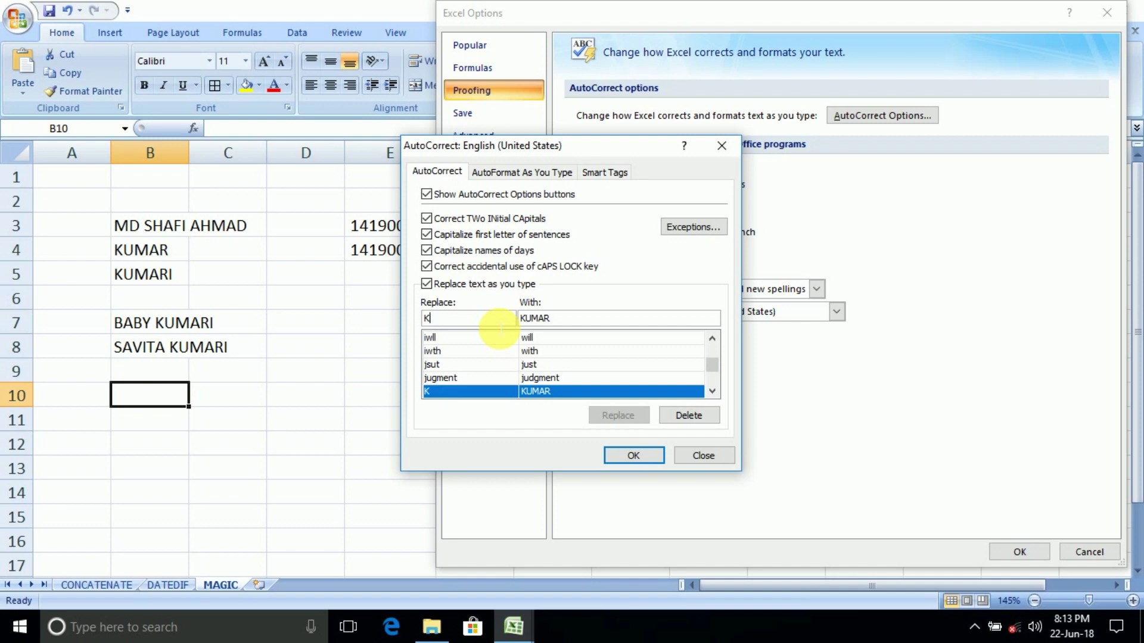
type("U")
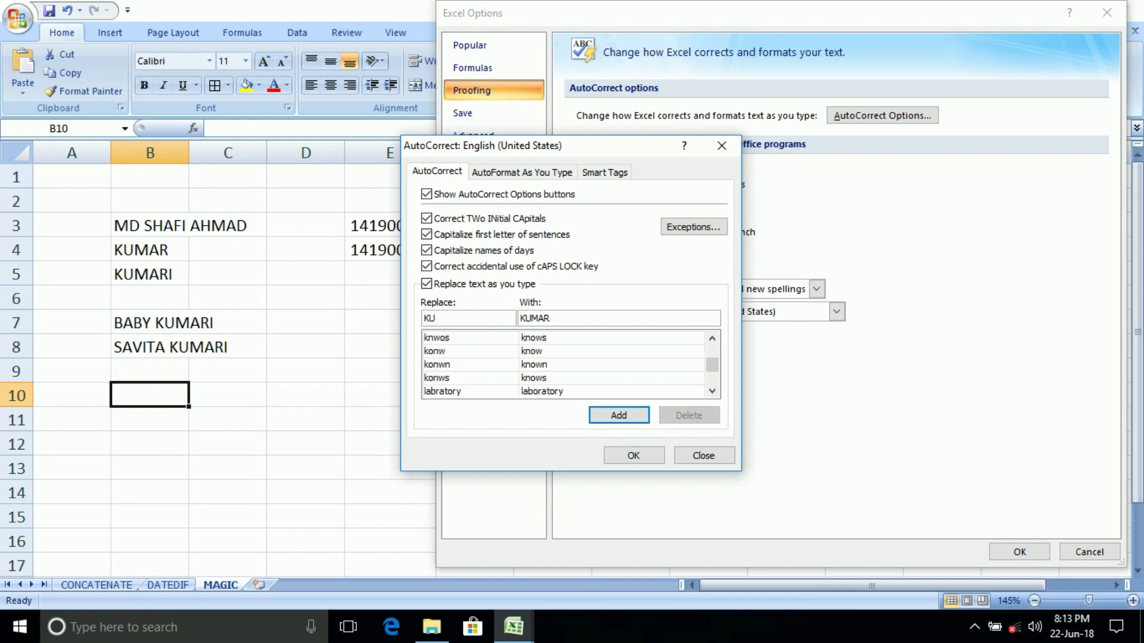
key("Tab")
left_click(551, 318)
type("I")
left_click(619, 415)
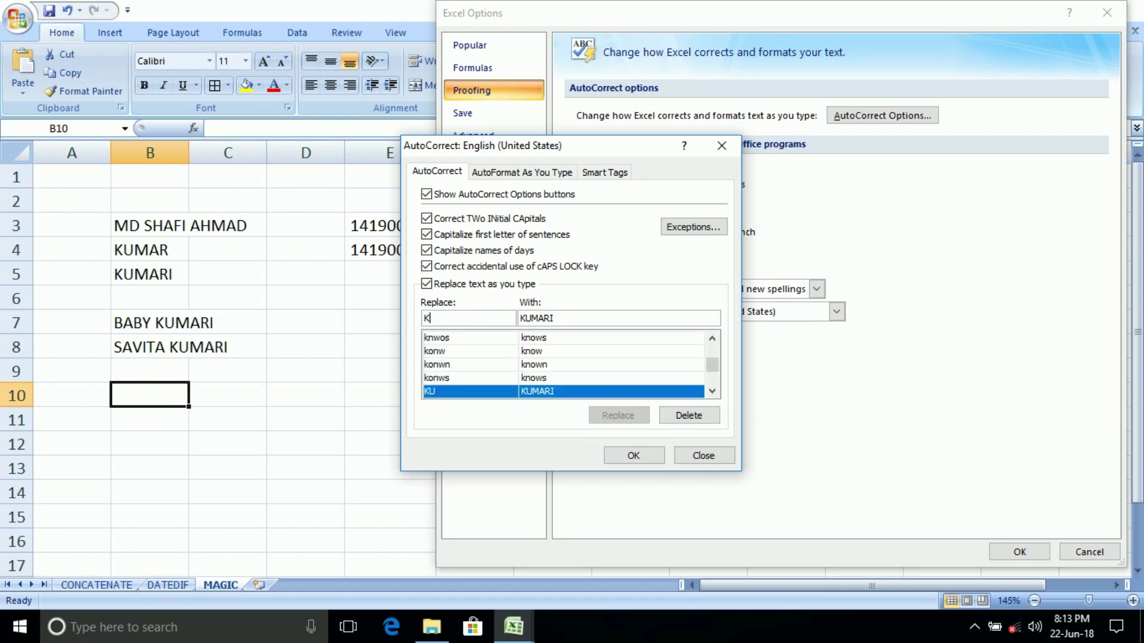
Add KH → KHAN, then confirm both AutoCorrect and Excel Options with OK.
key("BackSpace")
key("BackSpace")
type("KH")
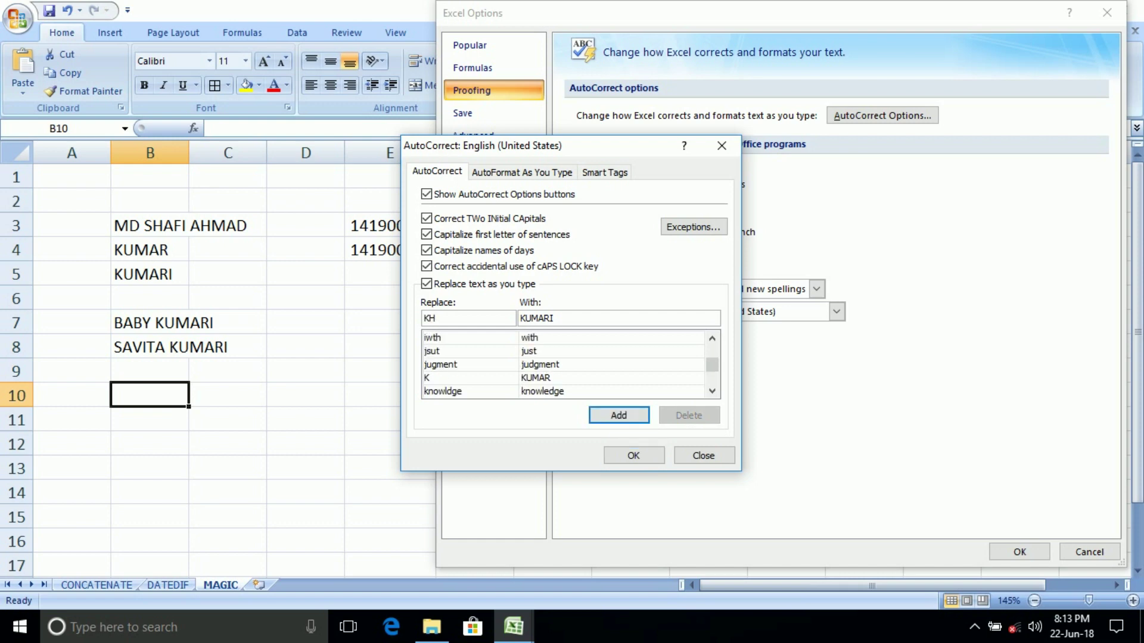
key("Tab")
type("KHAN")
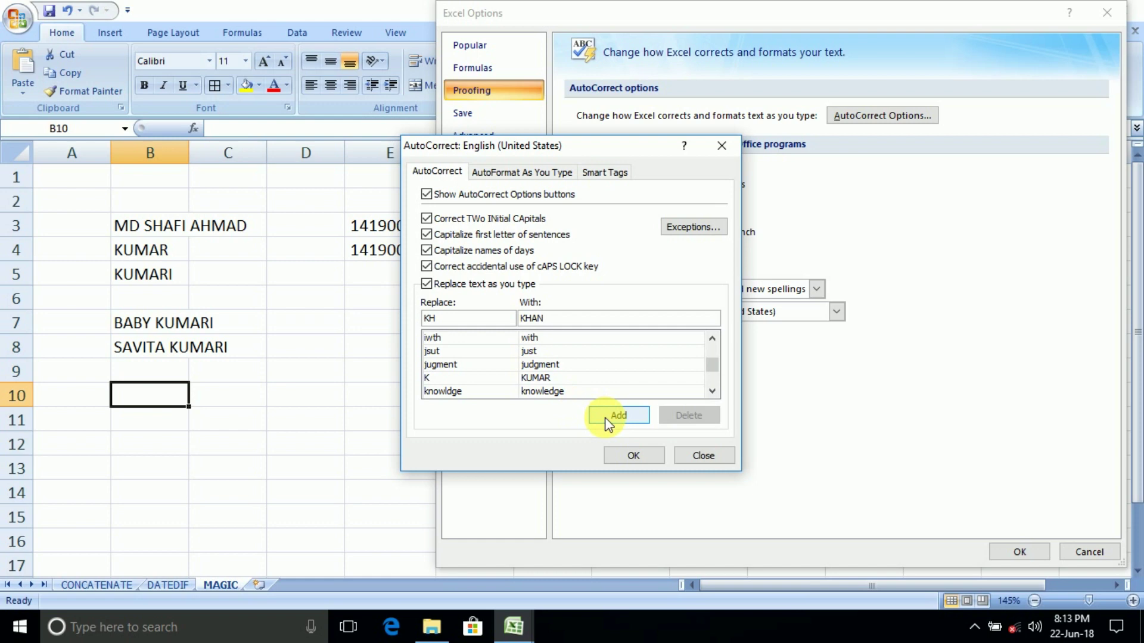
left_click(615, 415)
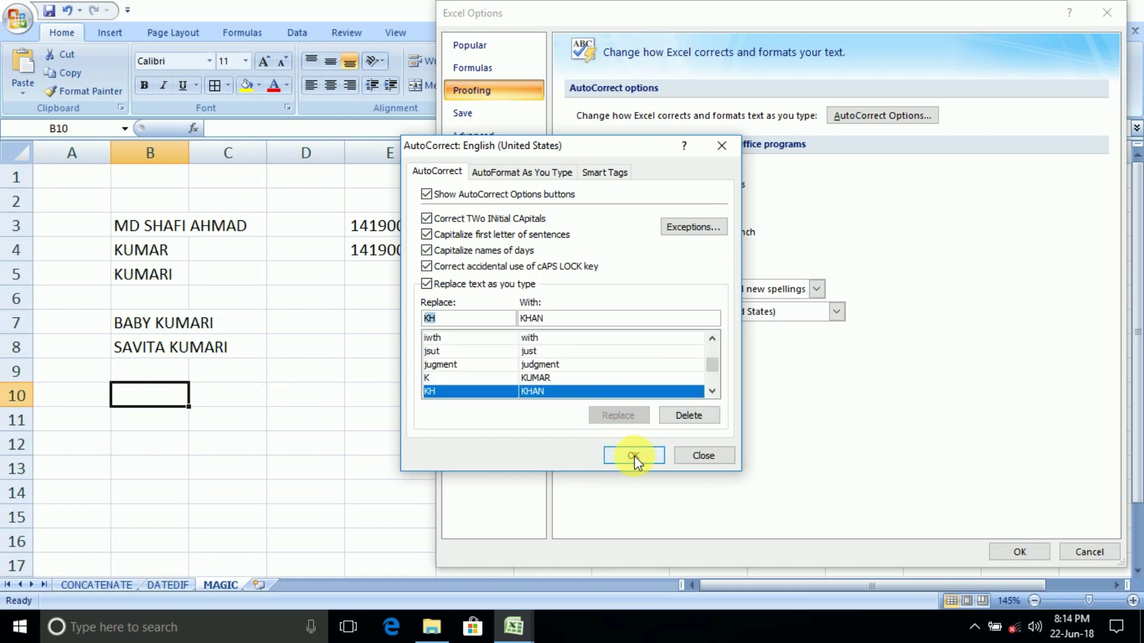
left_click(633, 456)
left_click(1027, 552)
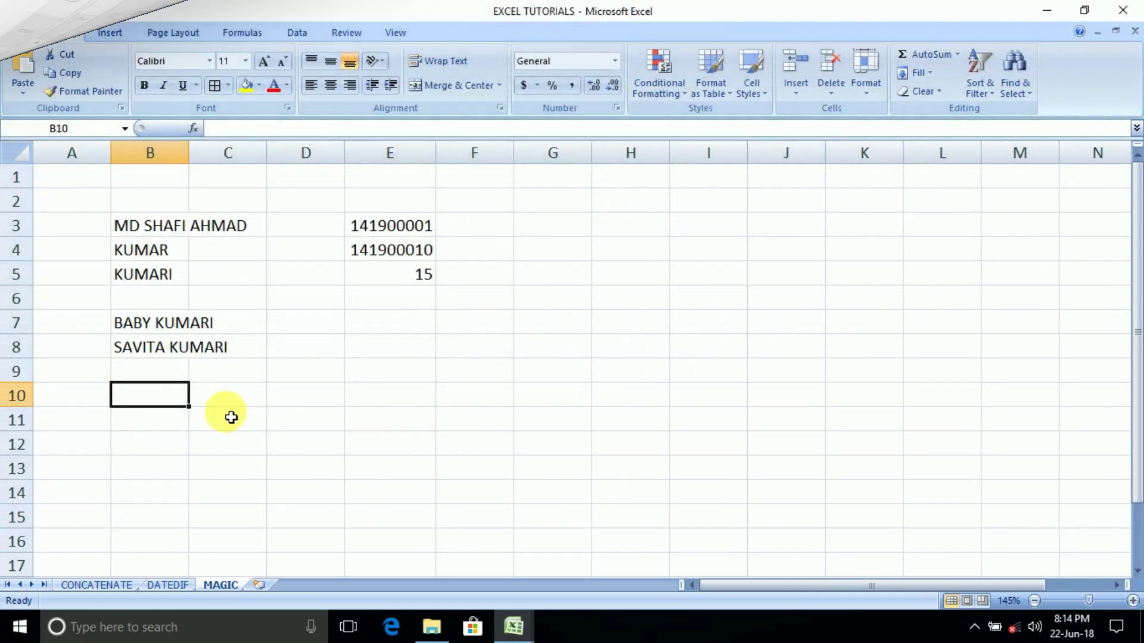
Zoom in and enter two sample names ending in KUMARI in B10 and B11.
scroll(177, 406, "up", 1, "ctrl")
scroll(171, 400, "up", 1, "ctrl")
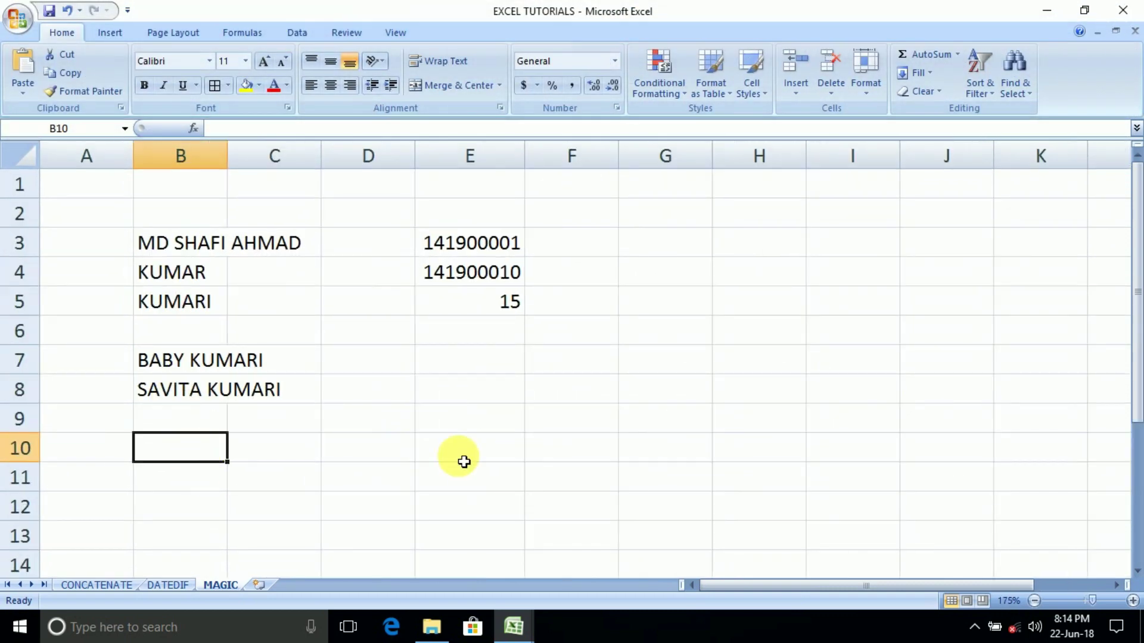
type("BABY ")
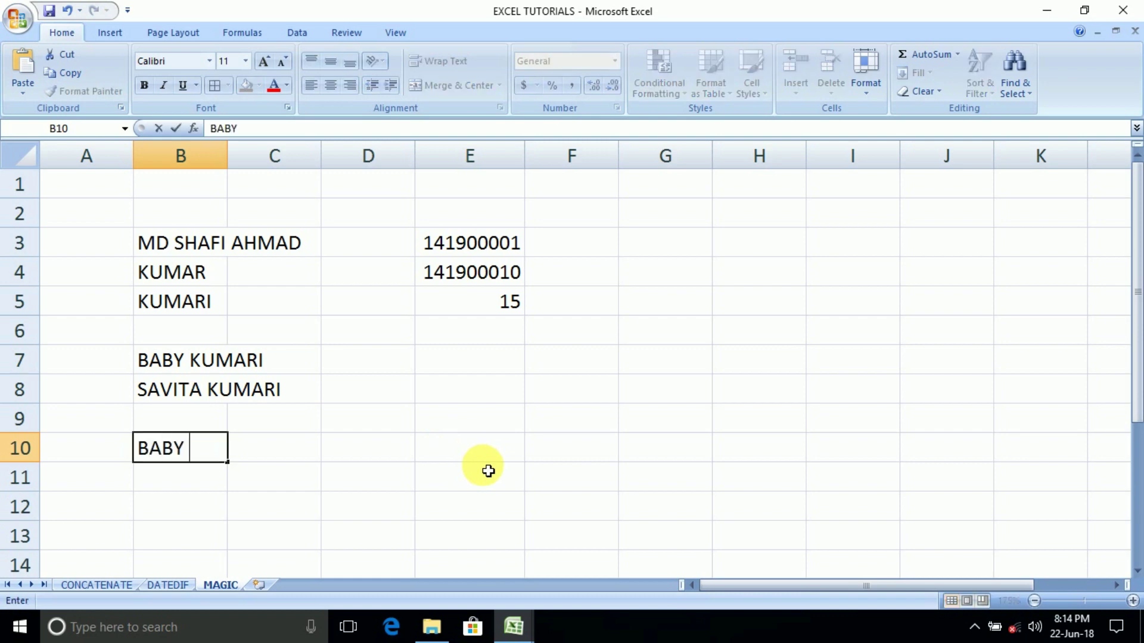
type("KU")
type("MARI")
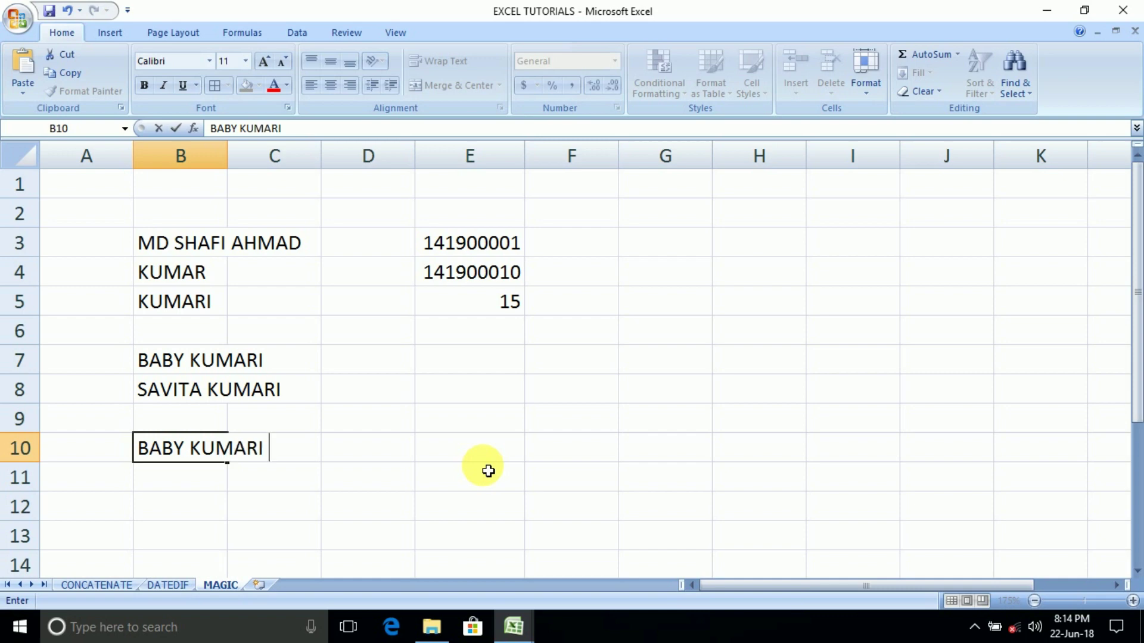
key("Return")
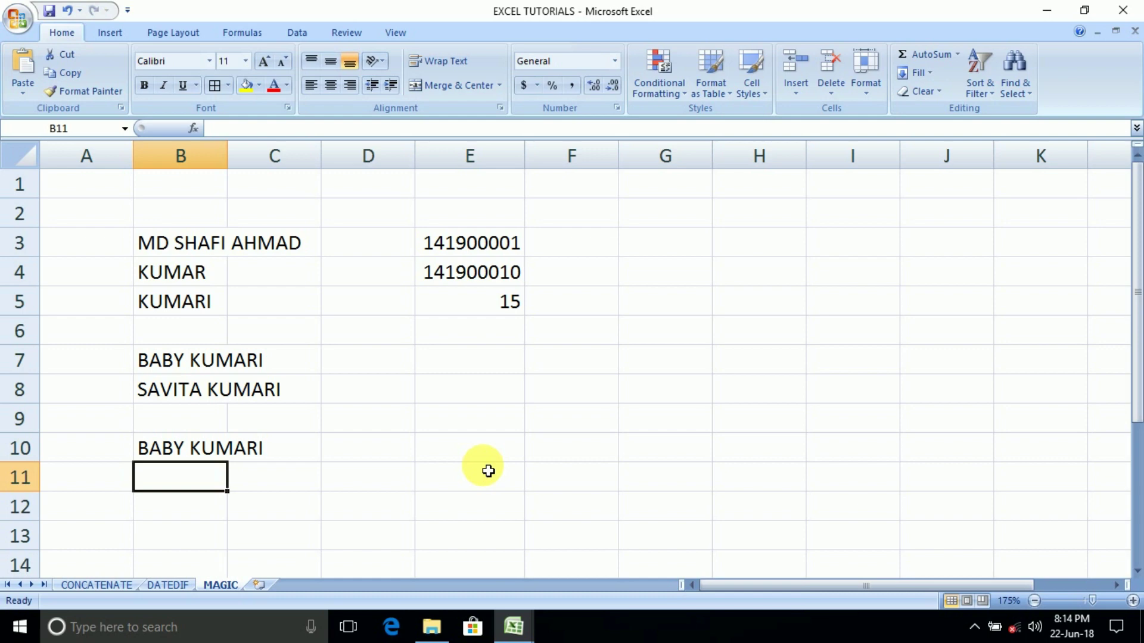
type("SAVITA KU")
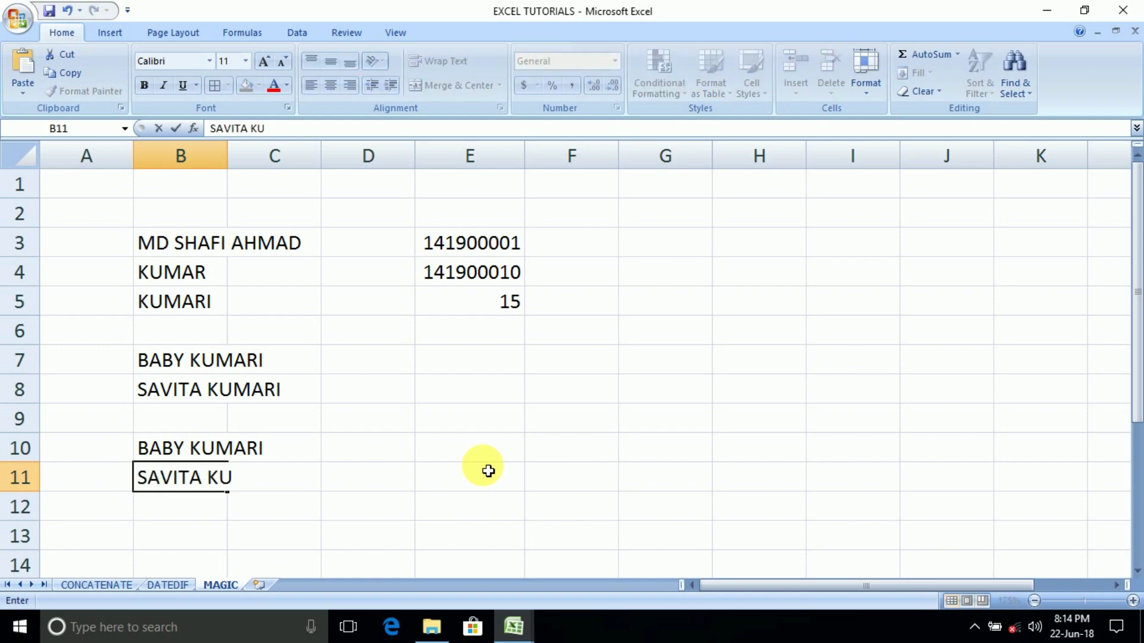
type("MARI")
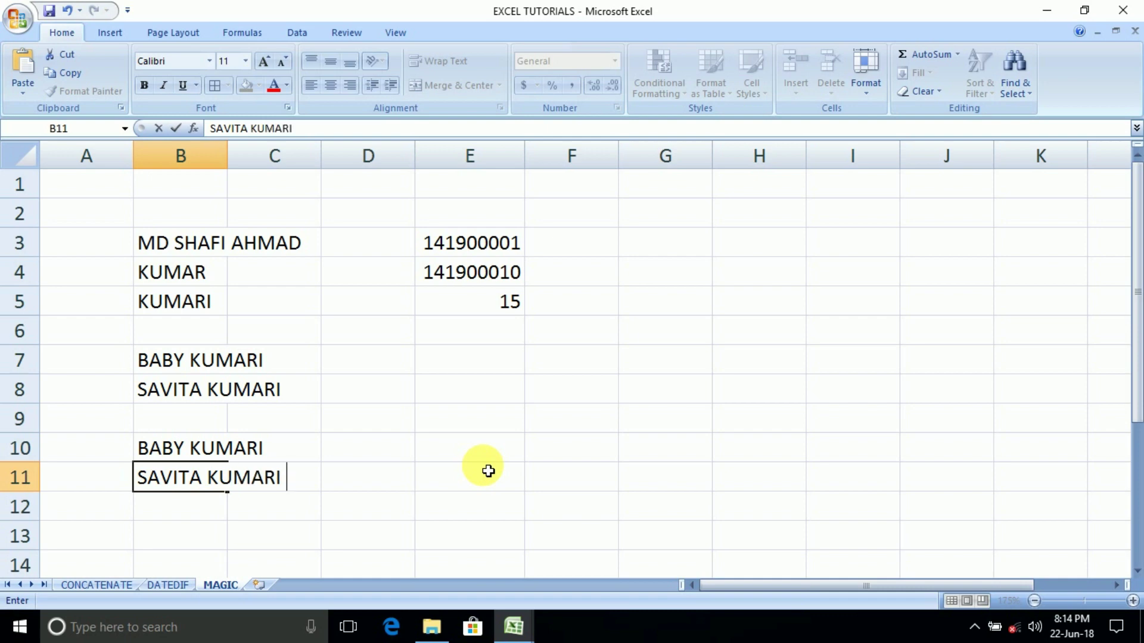
key("Up")
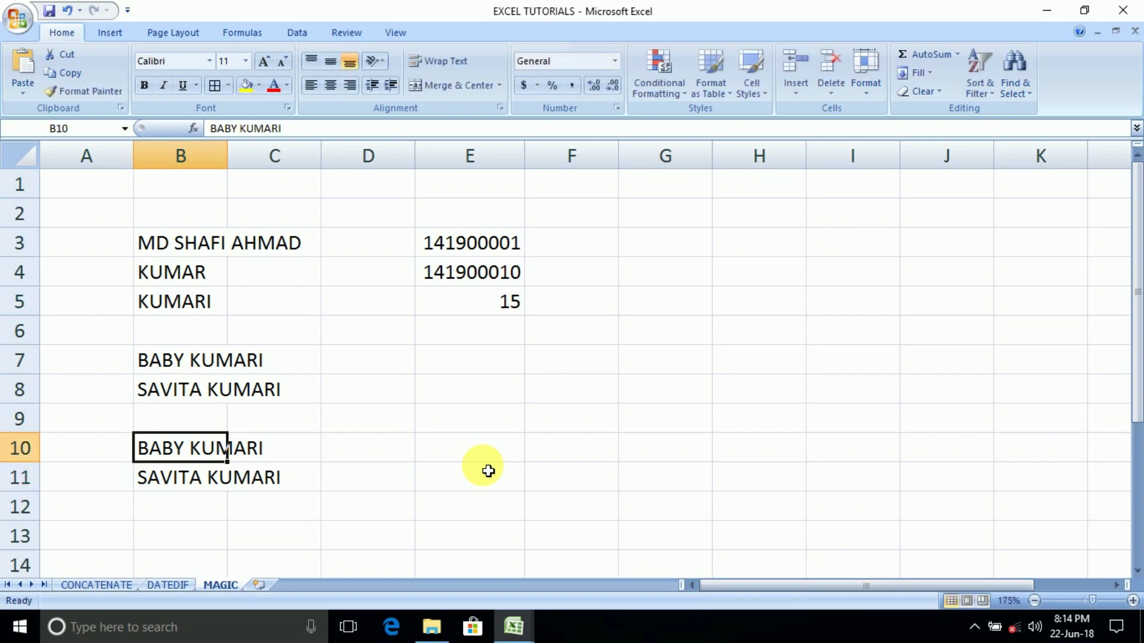
Enter sample names ending in KUMAR and KHAN in D10 and D11.
key("Right")
key("Right")
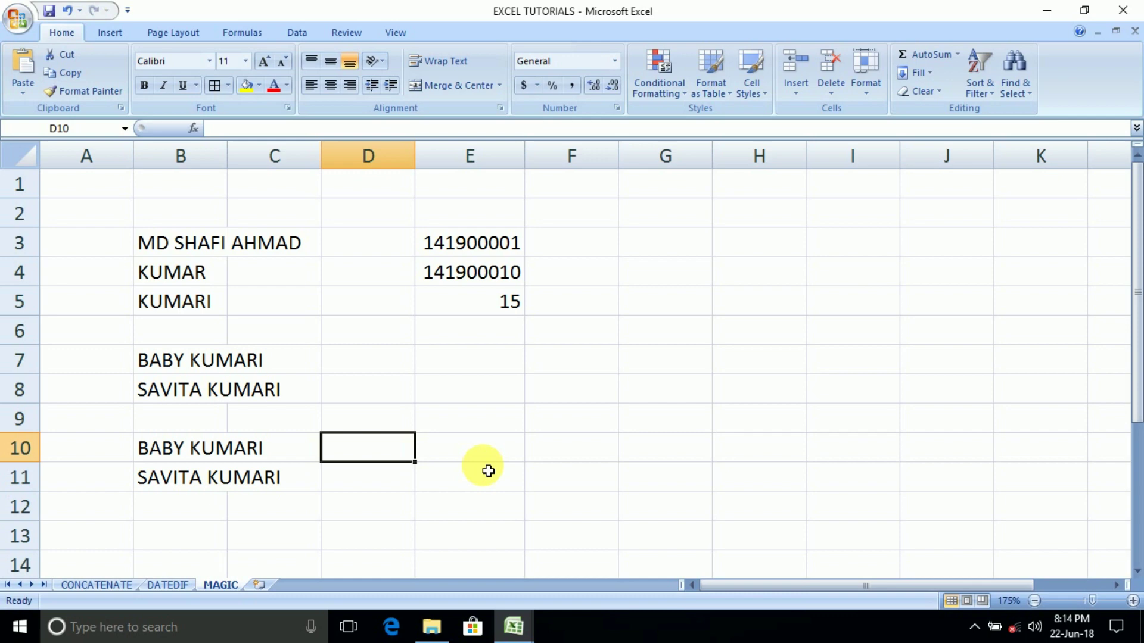
type("MOHAN K")
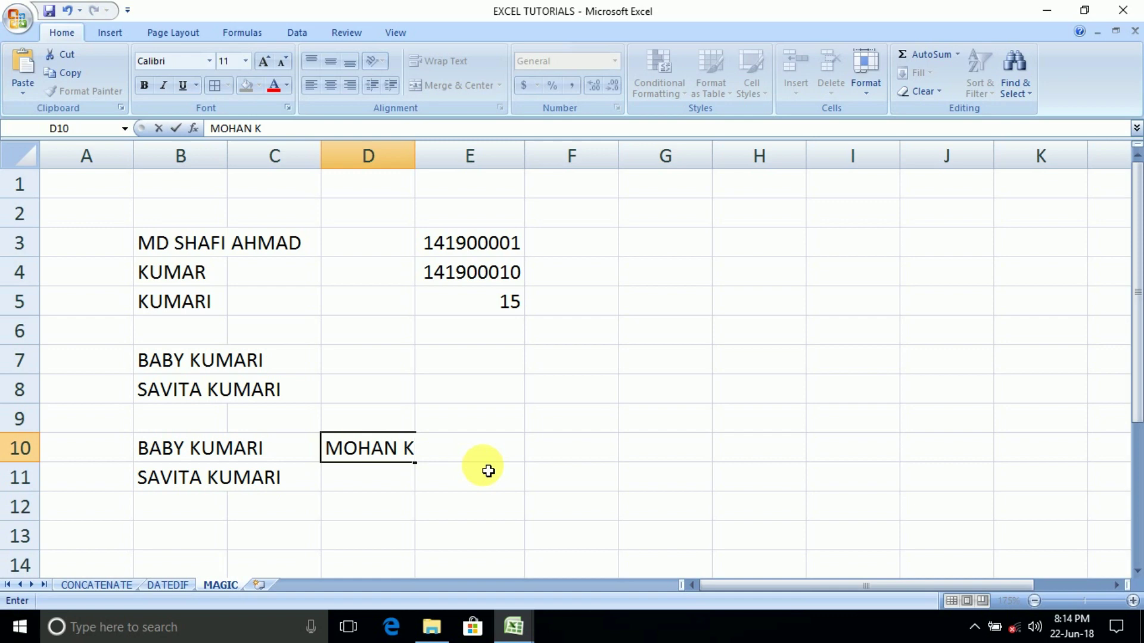
type("UMAR")
key("Tab")
key("Left")
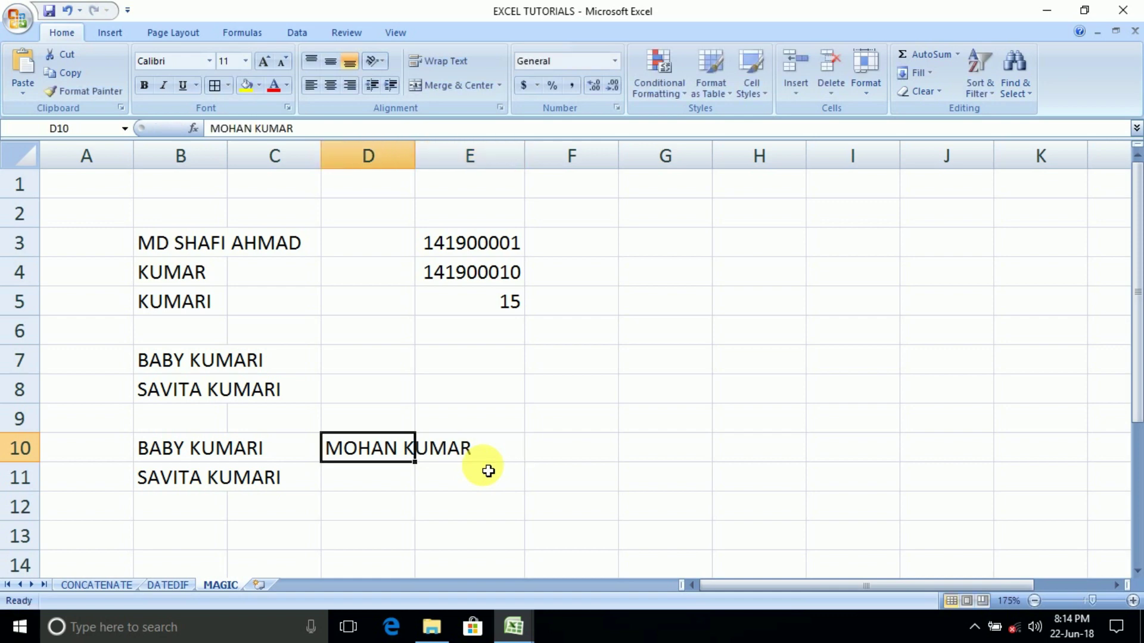
key("Down")
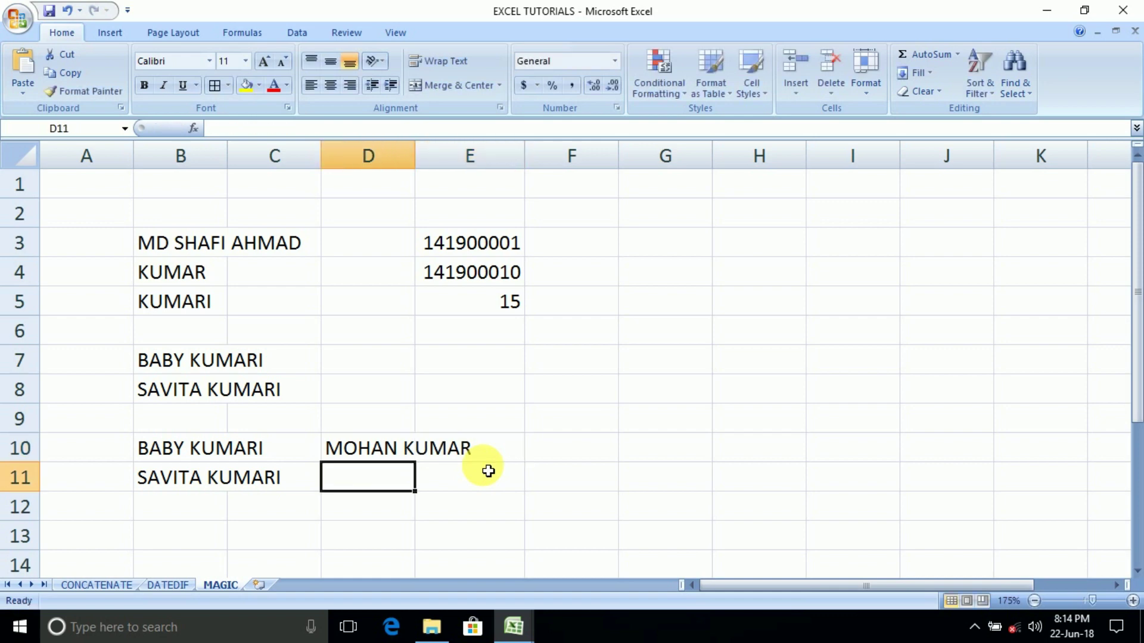
type("SHAFI")
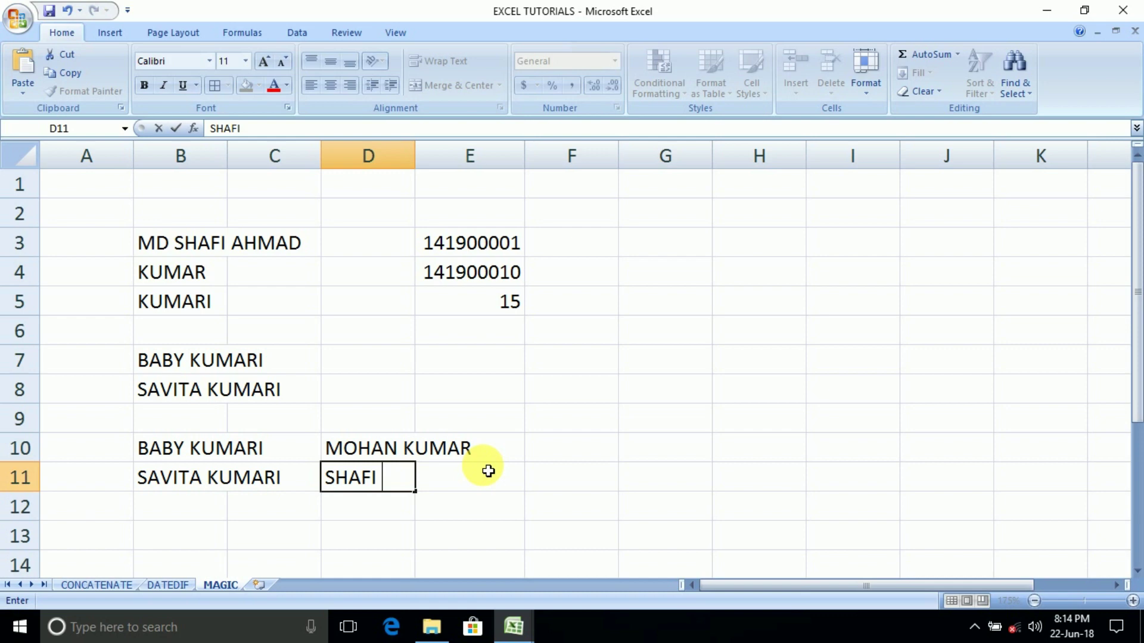
type(" K")
type("H")
type("AN")
key("Return")
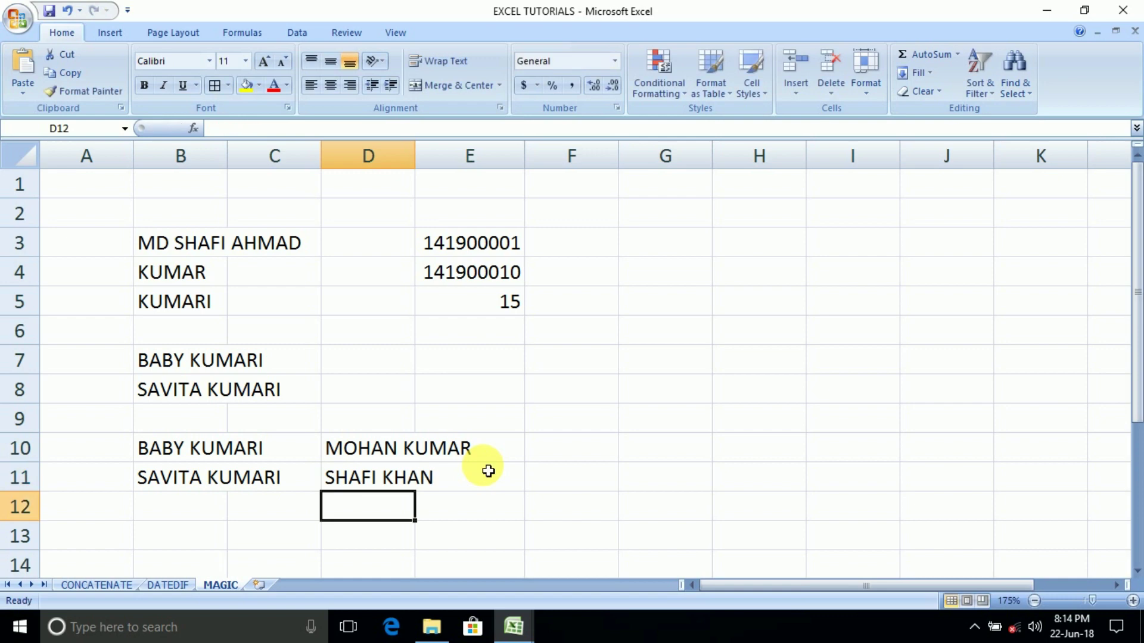
key("Up")
key("Up")
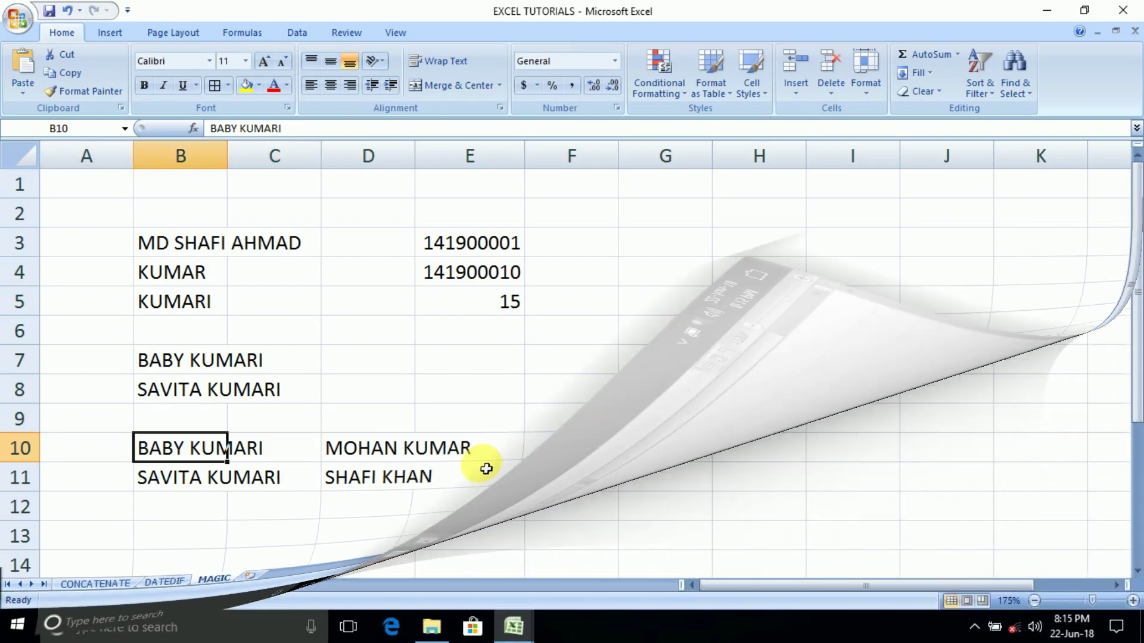
Select range G3:G12 and right-click it for its context menu.
key("Right")
key("Right")
key("Right")
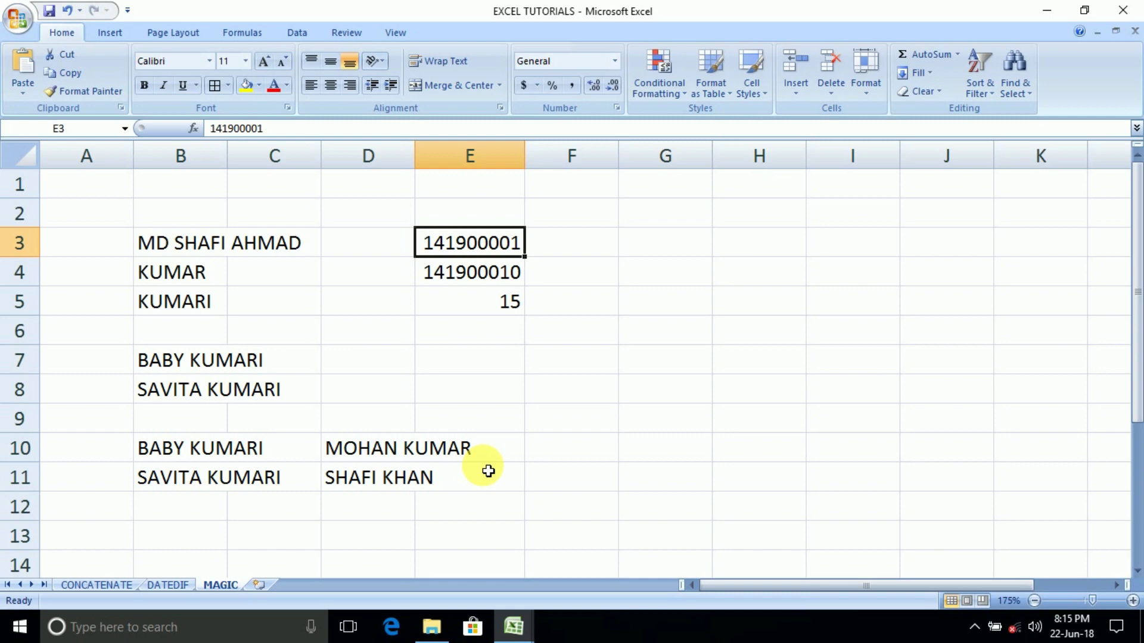
key("Right")
key("Right")
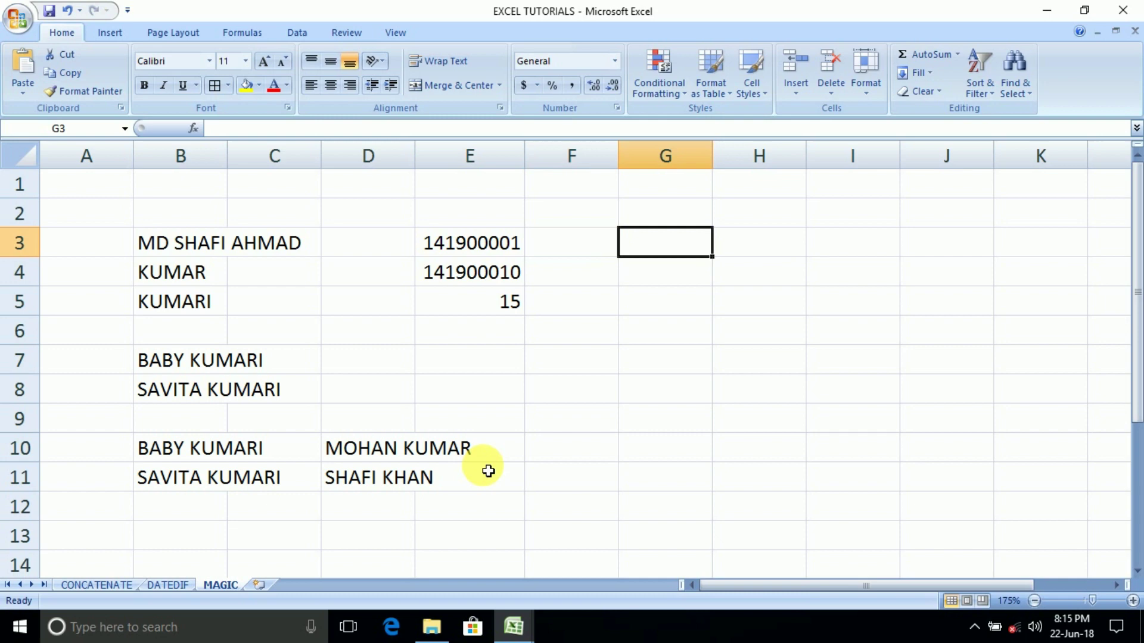
key("Left")
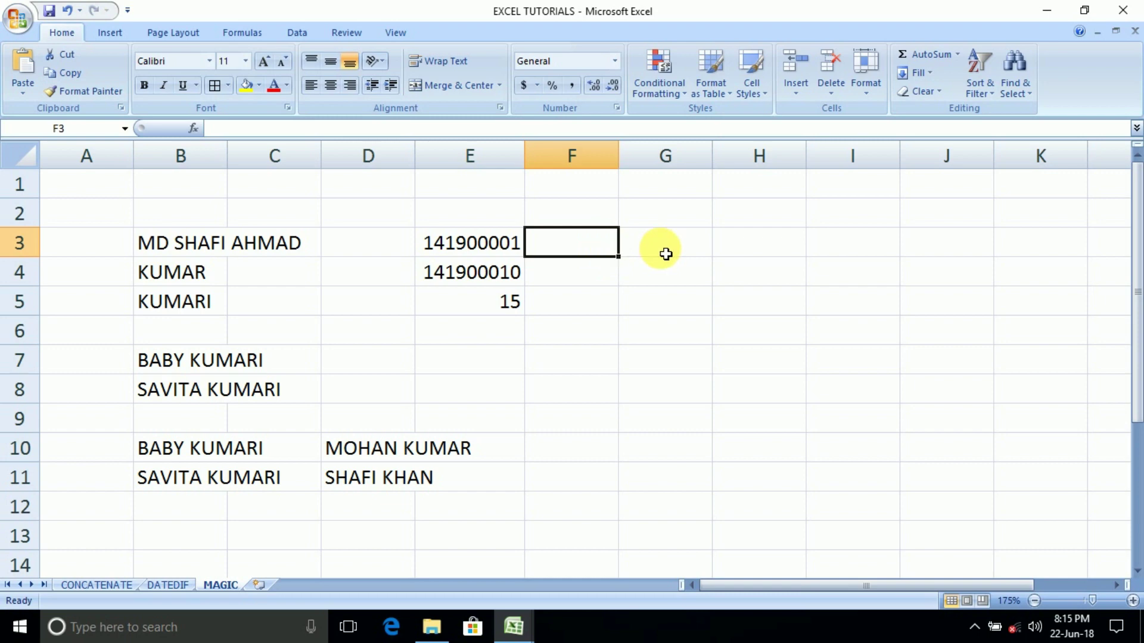
left_click(666, 254)
key("shift+Down")
key("shift+Down")
key("shift+Down")
key("shift+Down")
key("shift+Down")
key("shift+Up")
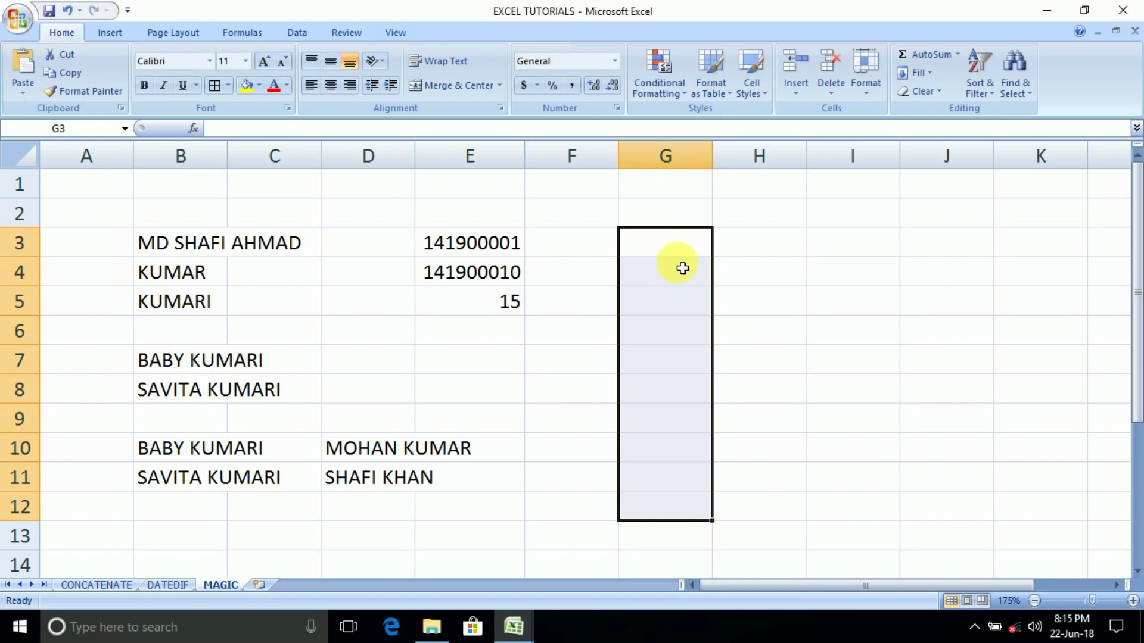
right_click(675, 261)
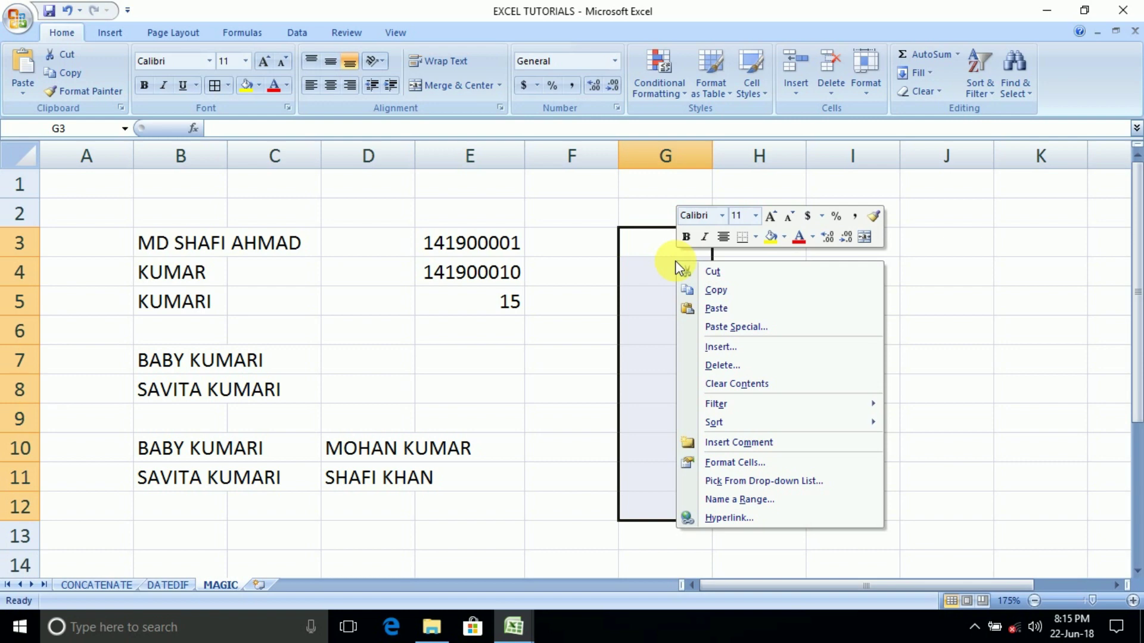
Open Format Cells, begin a custom code '1419', then cancel it and select E3.
left_click(742, 463)
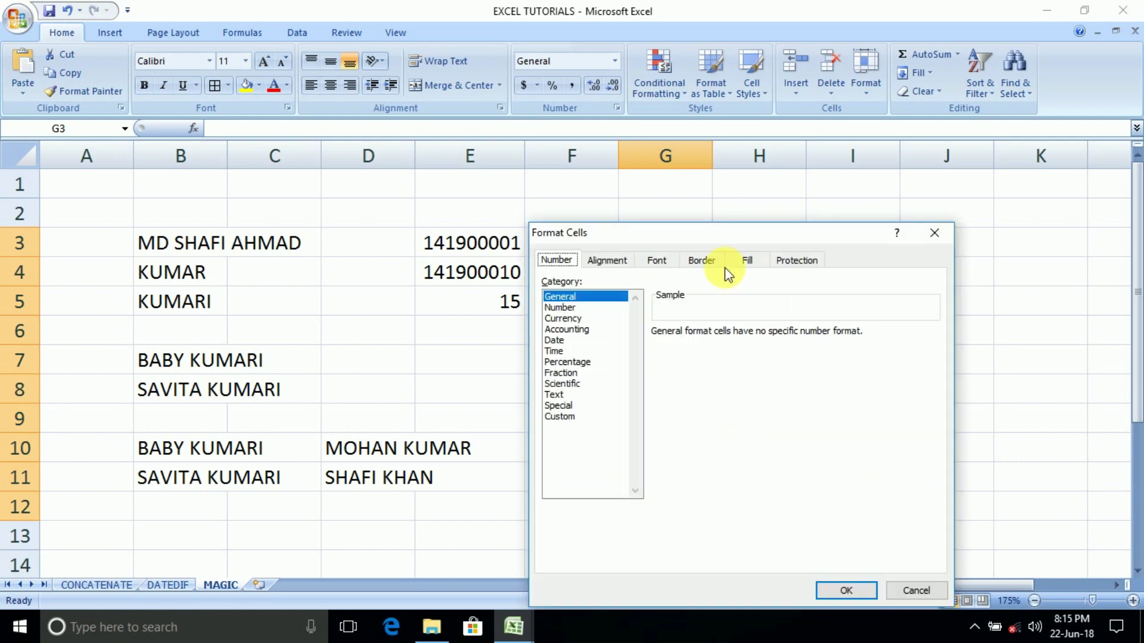
mouse_move(708, 235)
left_mouse_down()
mouse_move(510, 178)
mouse_move(442, 179)
left_mouse_up()
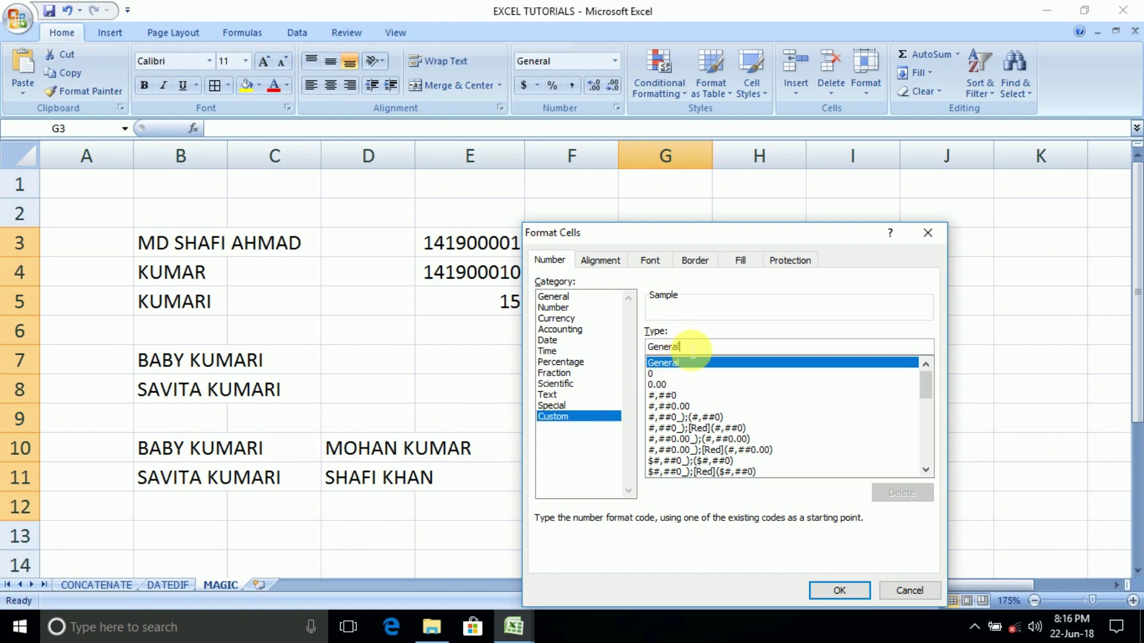
key("BackSpace")
key("BackSpace")
key("BackSpace")
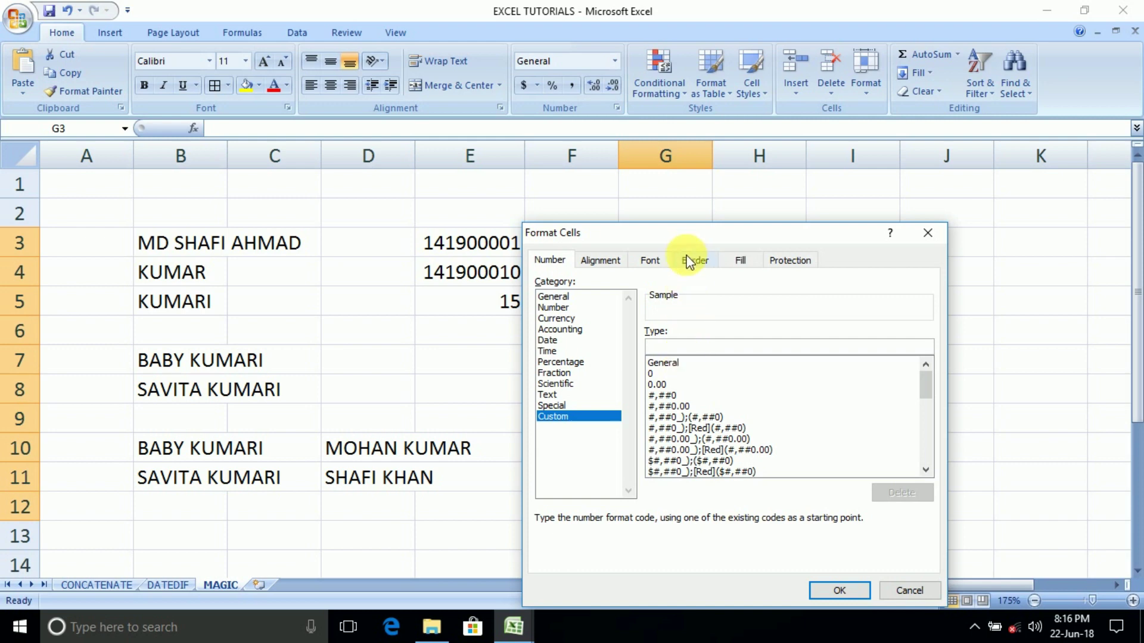
left_click_drag(682, 238, 734, 211)
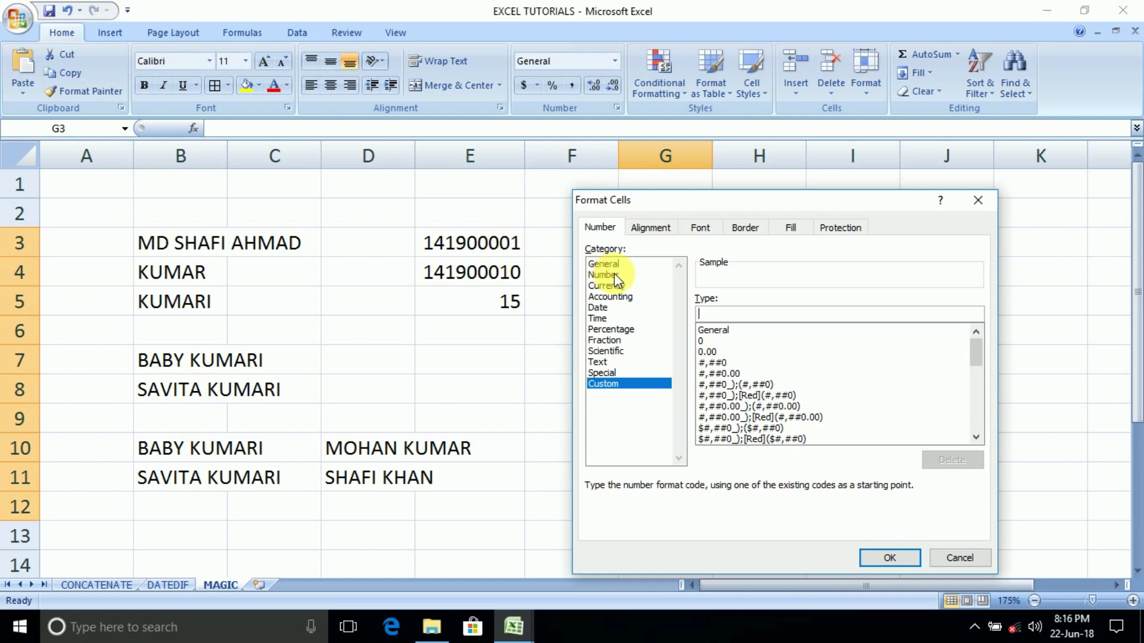
type("1419")
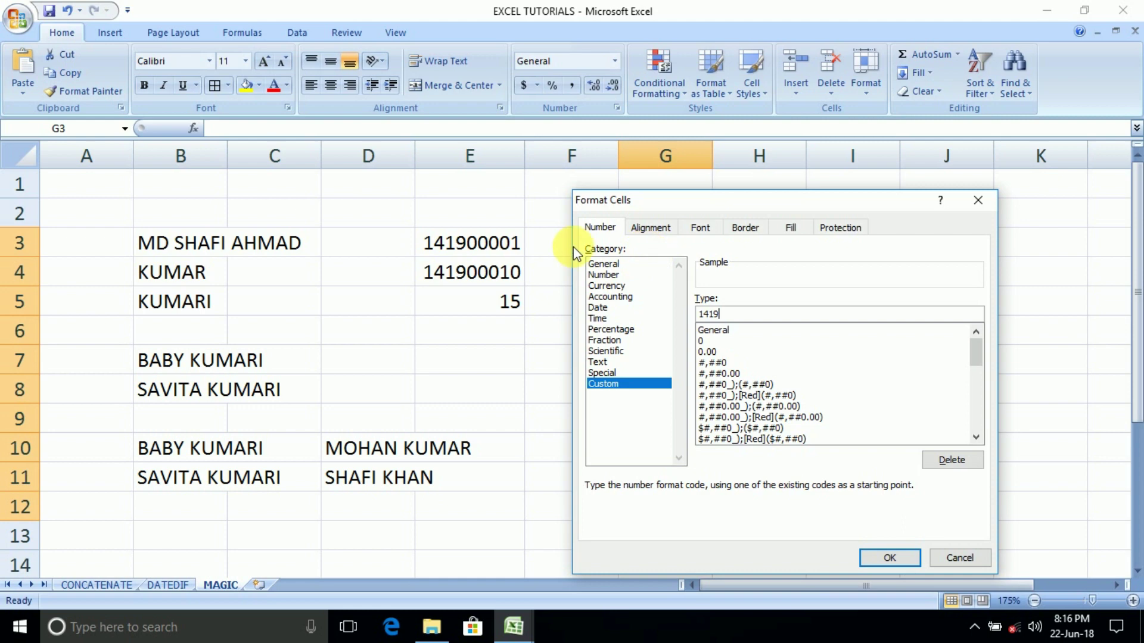
key("Escape")
left_click(511, 253)
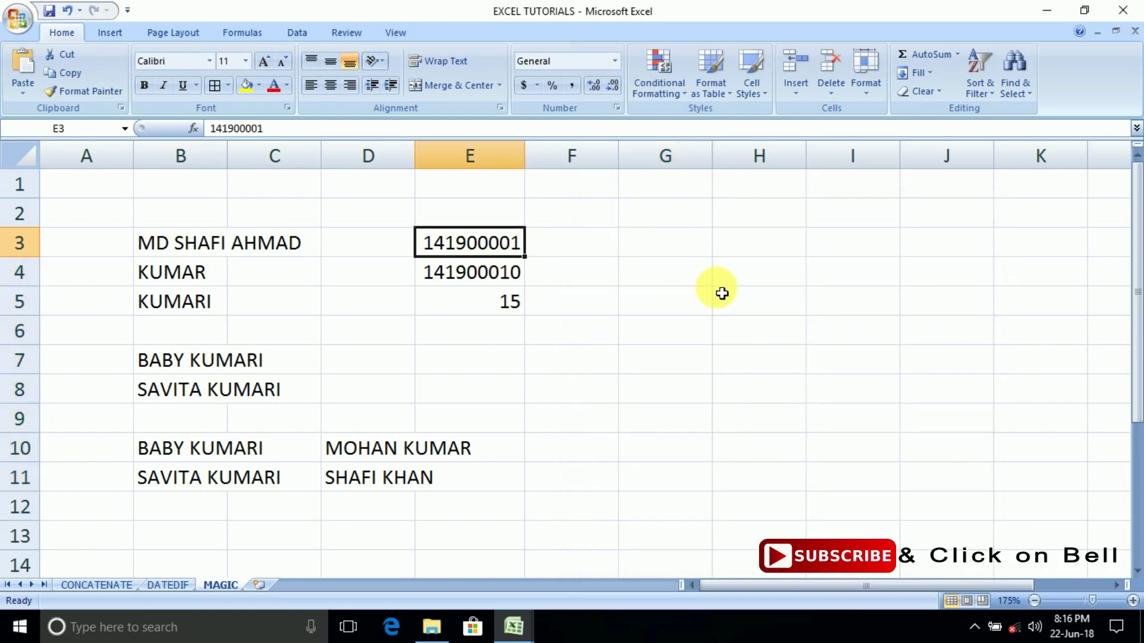
Replace E3 with 141239888, clear E4:E5, and select G3.
type("141239")
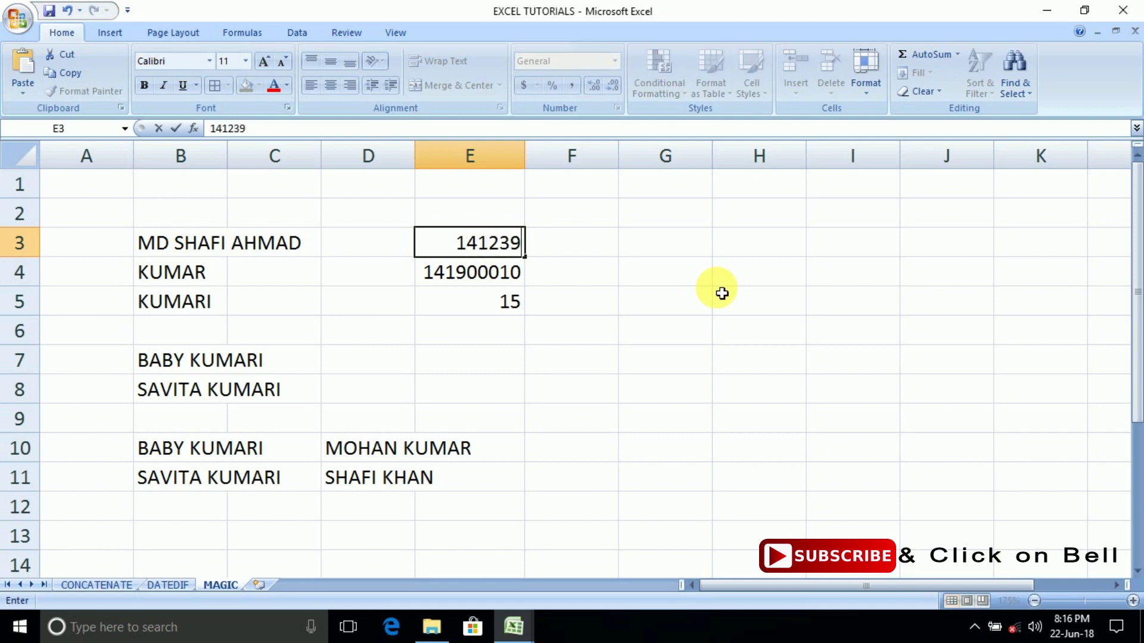
type("8")
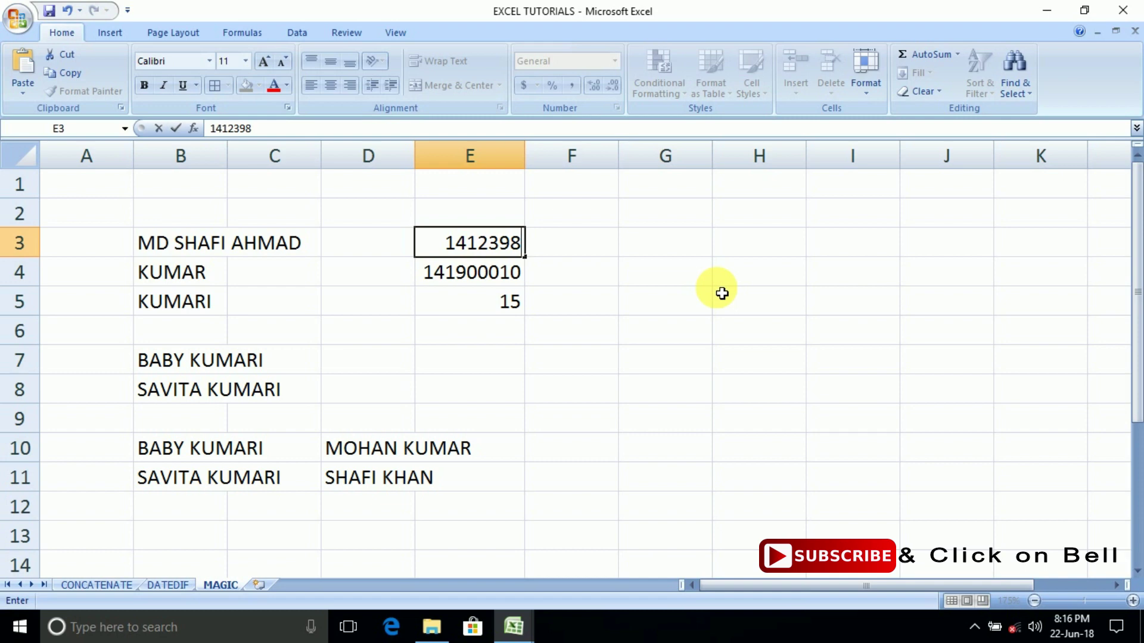
type("88")
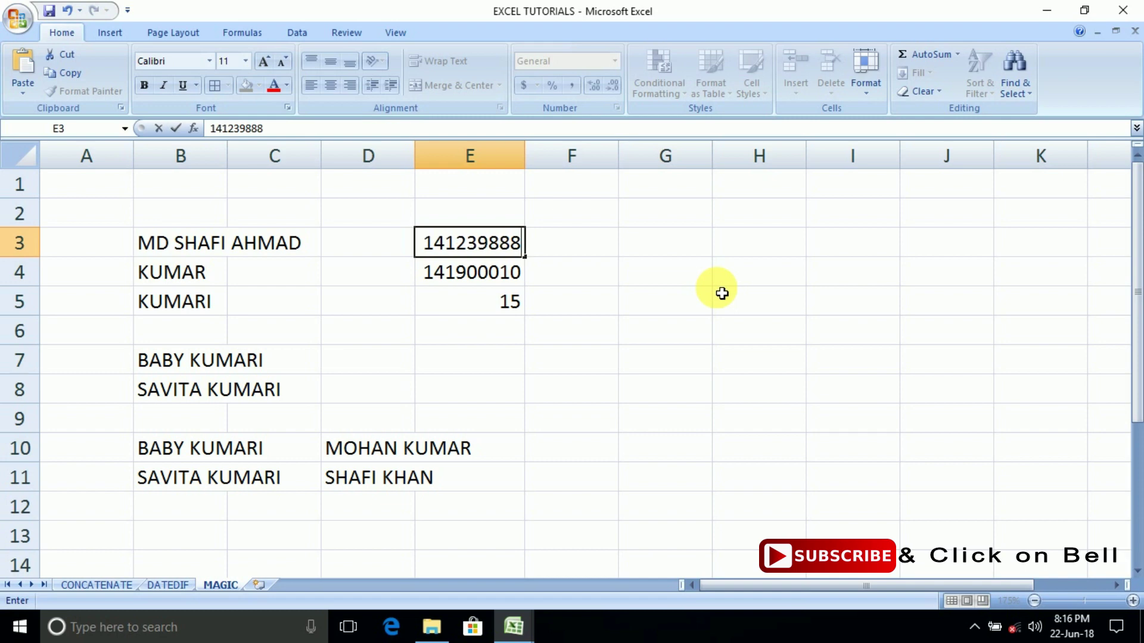
key("Return")
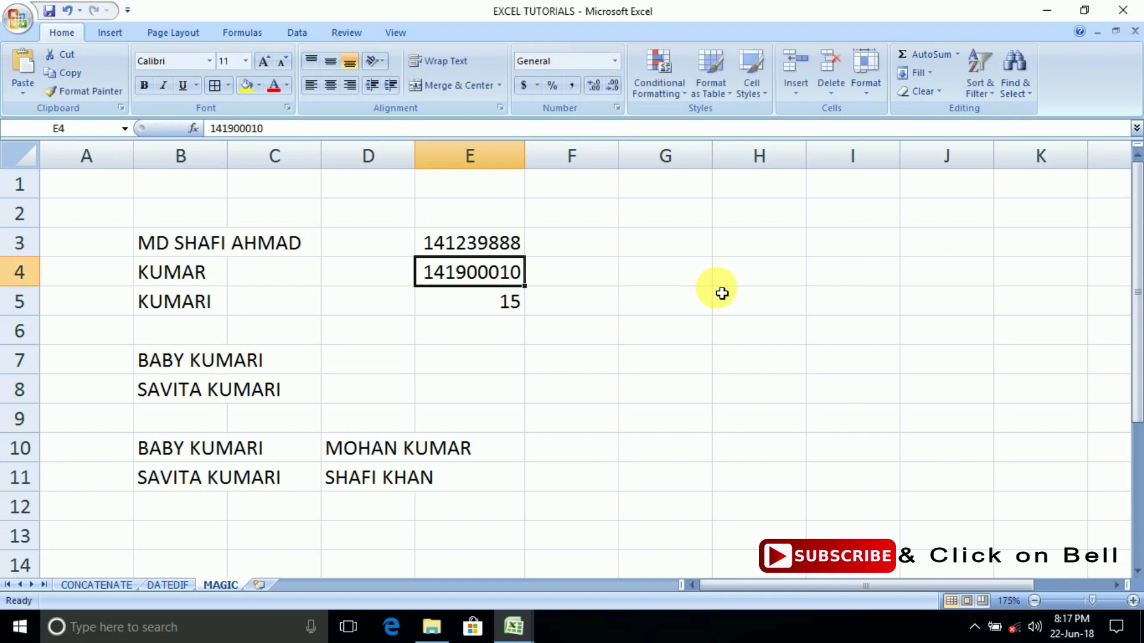
key("shift+Down")
key("Delete")
key("Up")
key("Down")
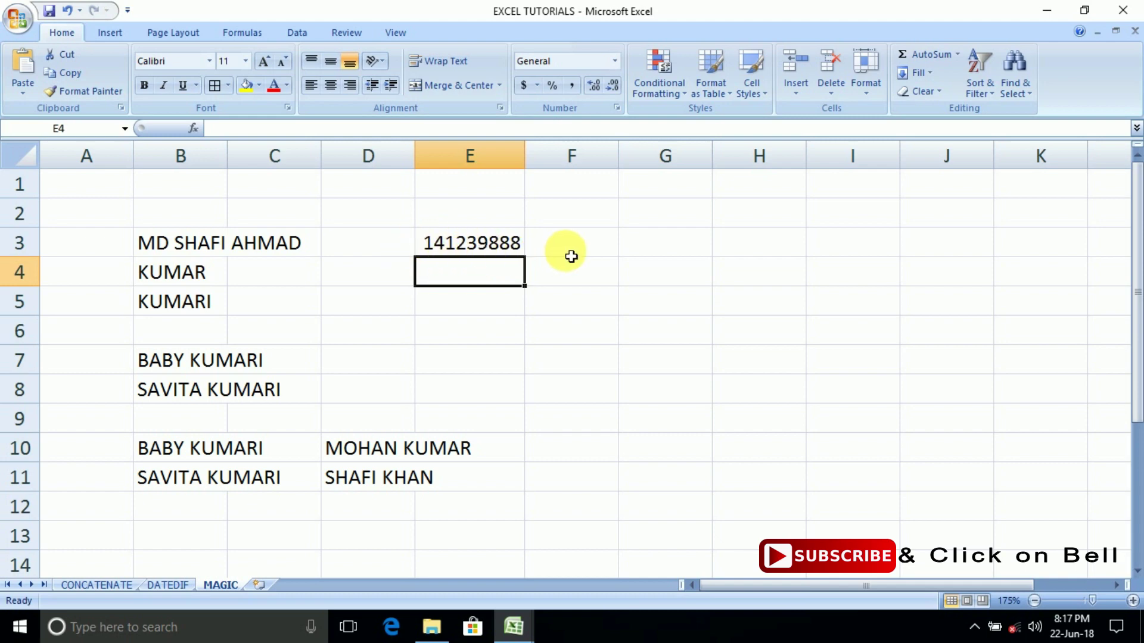
left_click(634, 249)
Replace General with the custom format code 141239000 on G3:G12 via Format Cells.
key("shift+Down")
key("shift+Down")
key("shift+Down")
key("shift+Down")
key("shift+Down")
key("shift+Down")
key("shift+Down")
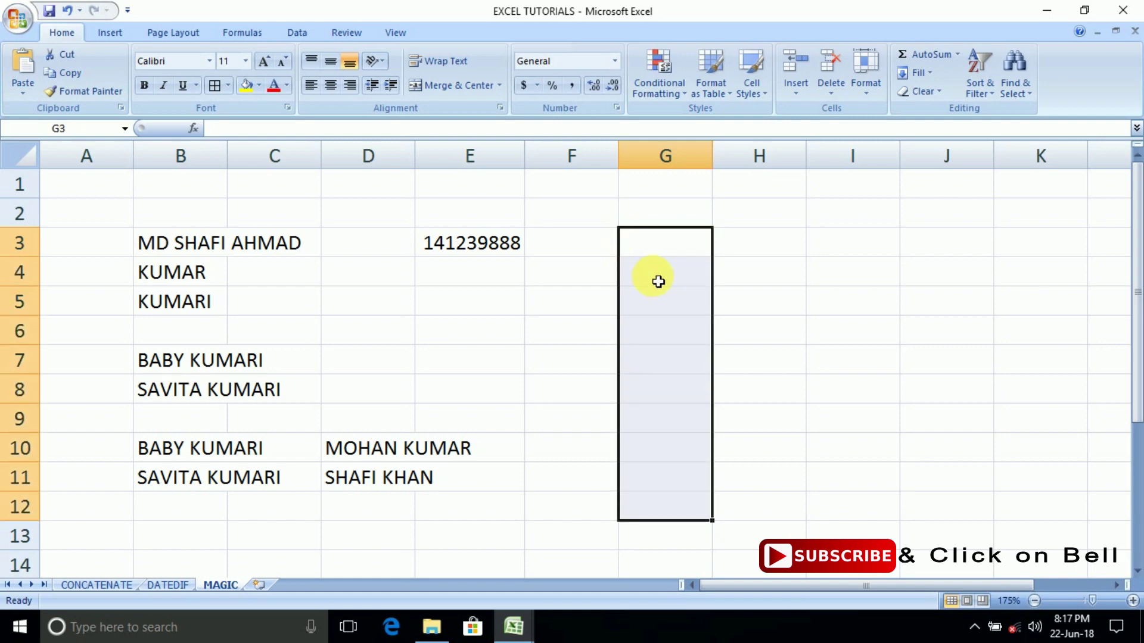
right_click(656, 279)
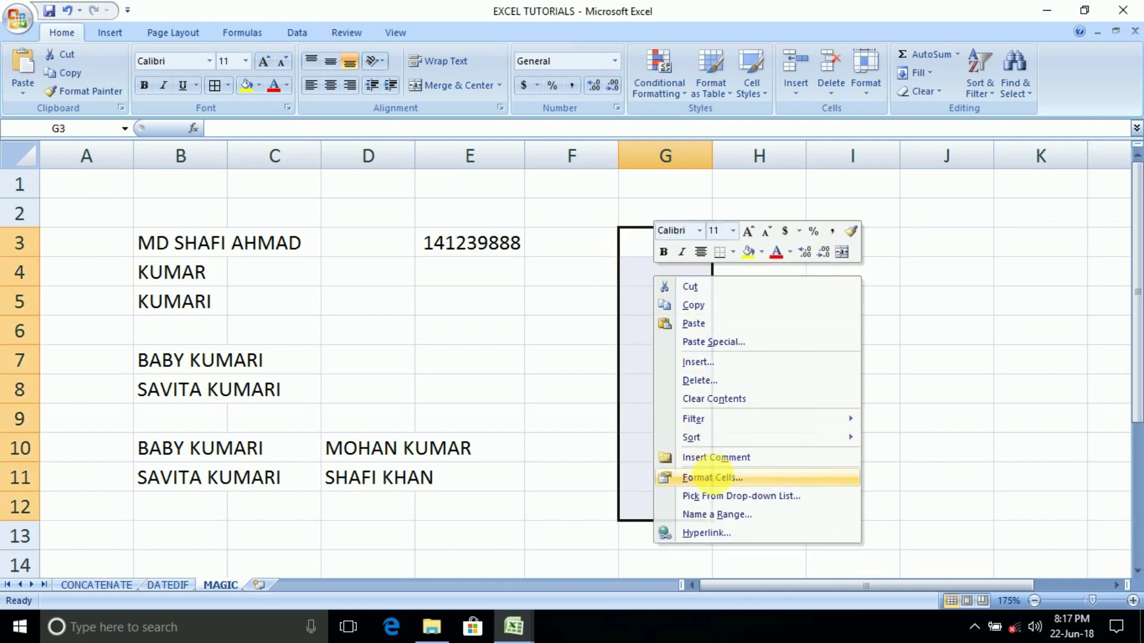
left_click(715, 479)
left_click(543, 417)
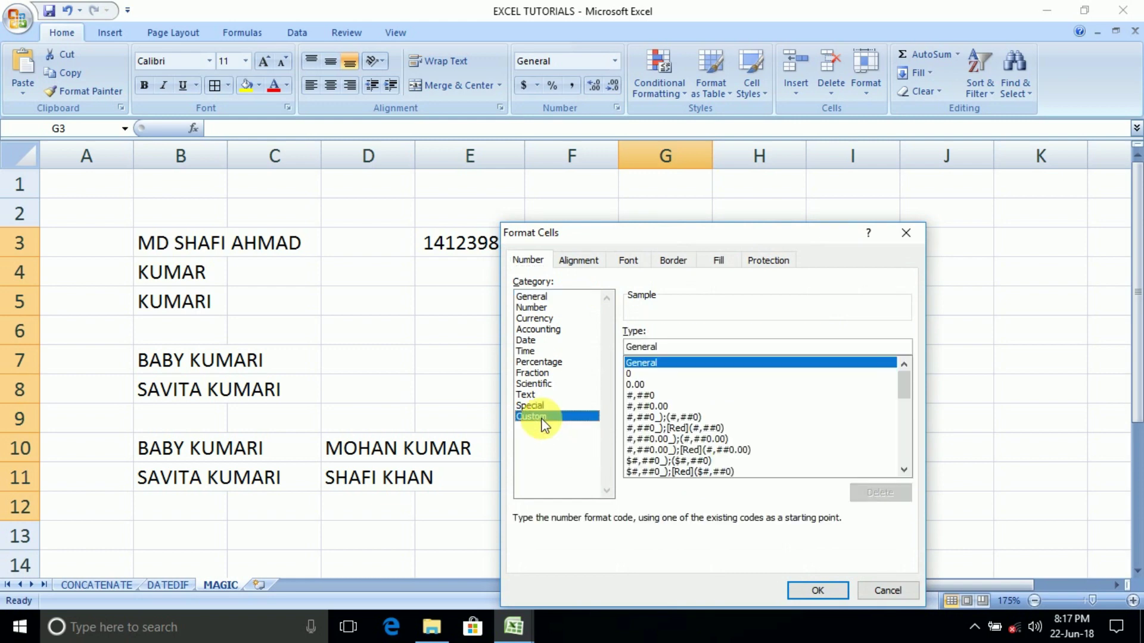
left_click(669, 352)
key("BackSpace")
key("BackSpace")
key("BackSpace")
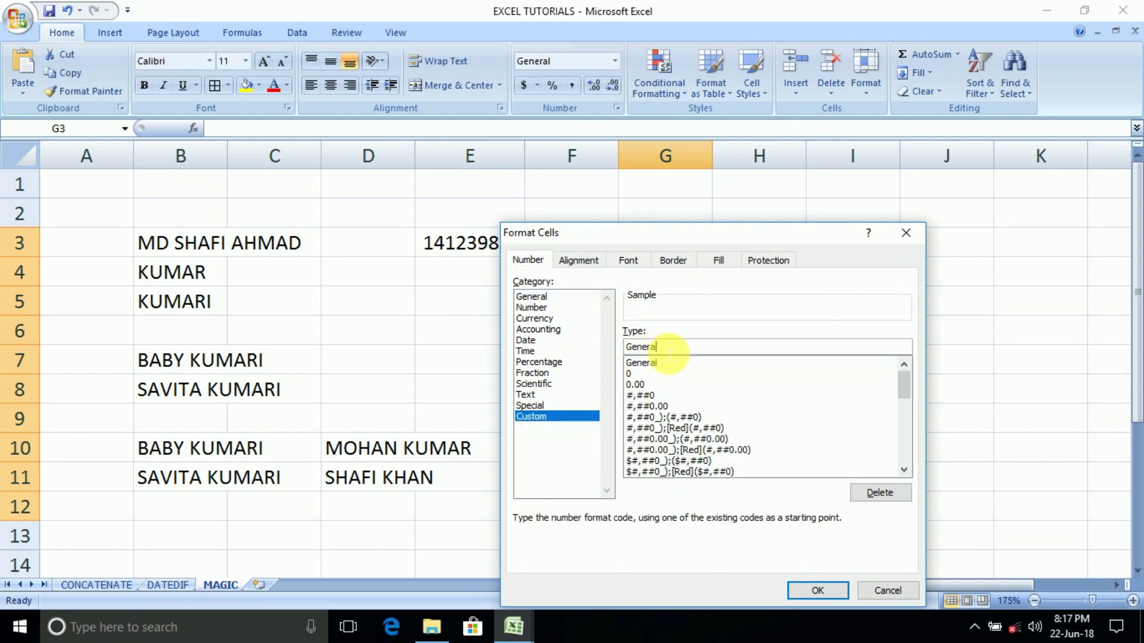
key("BackSpace")
key("BackSpace")
key("BackSpace")
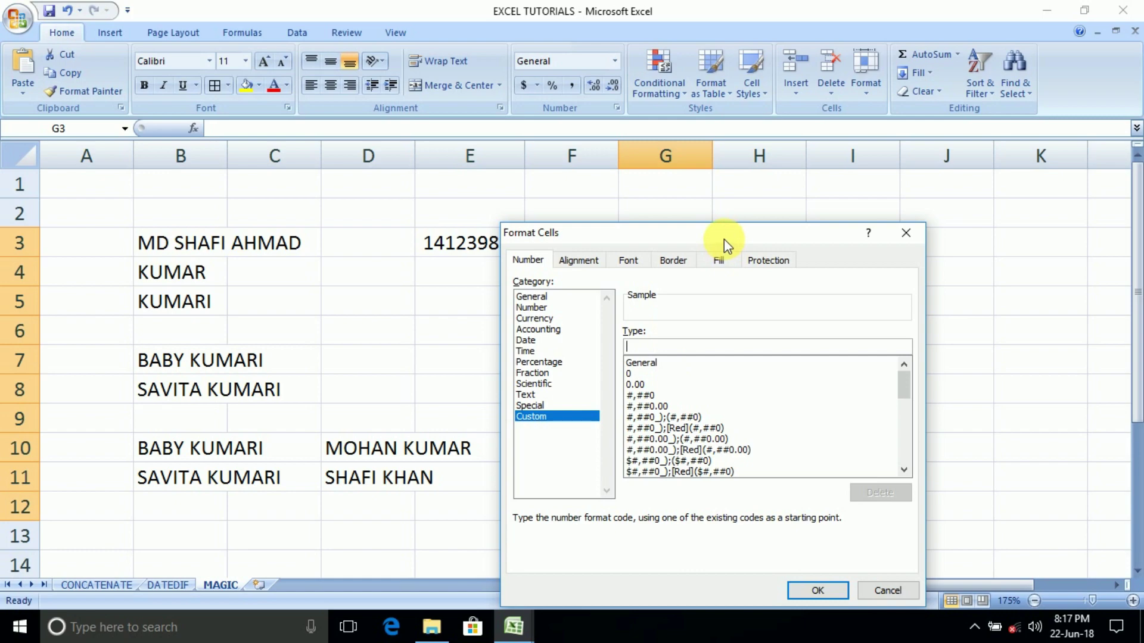
left_click_drag(724, 238, 805, 229)
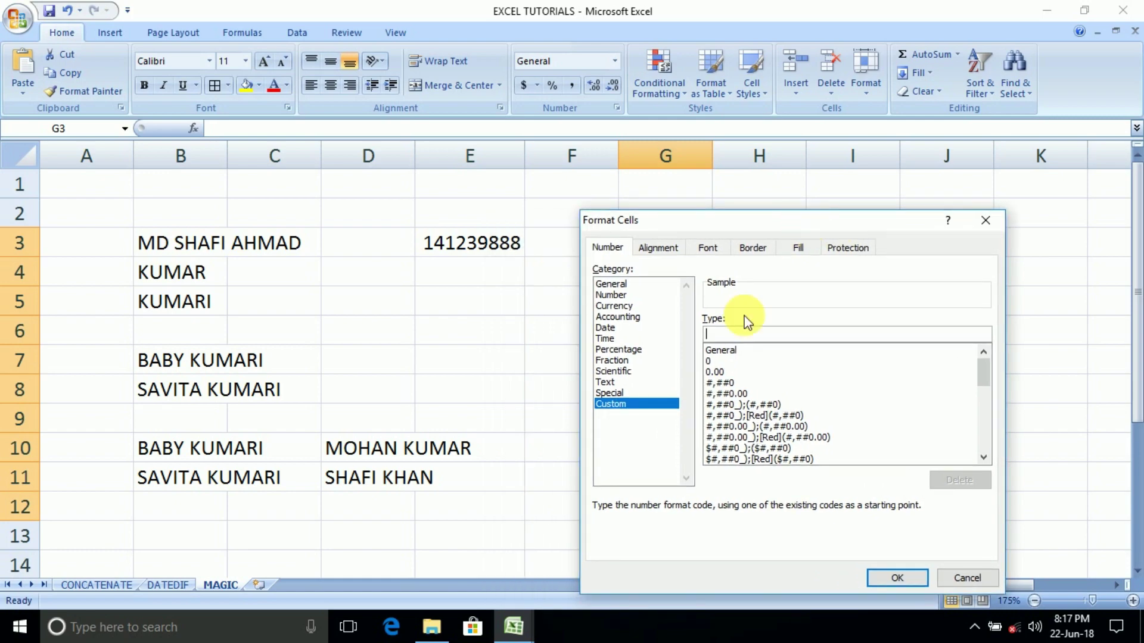
type("141")
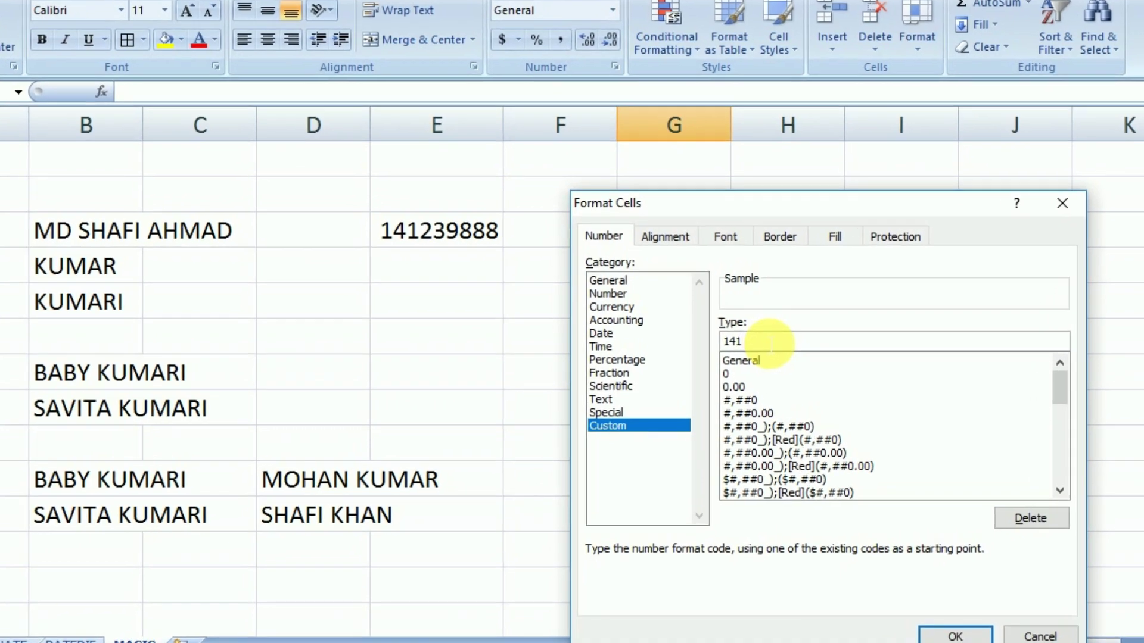
type("23")
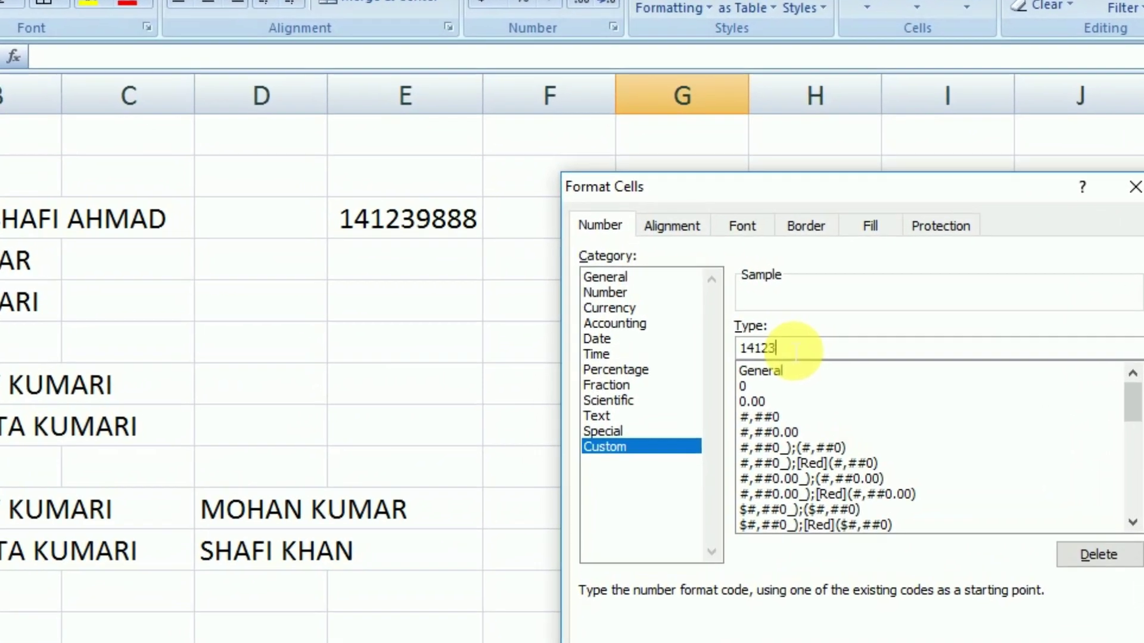
type("9")
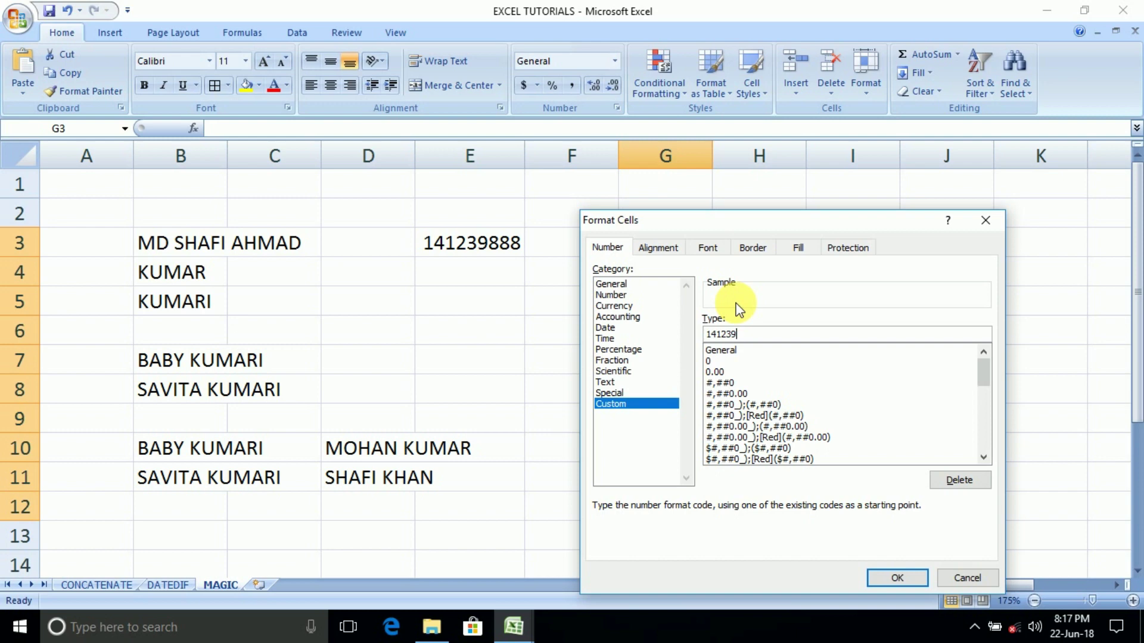
type("000")
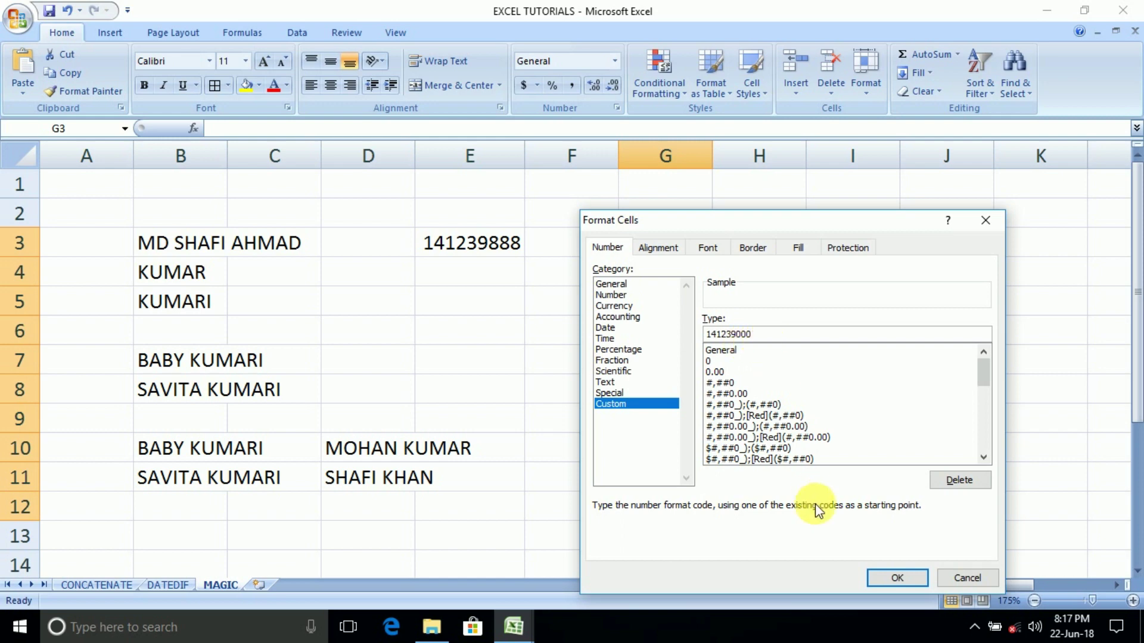
left_click(888, 576)
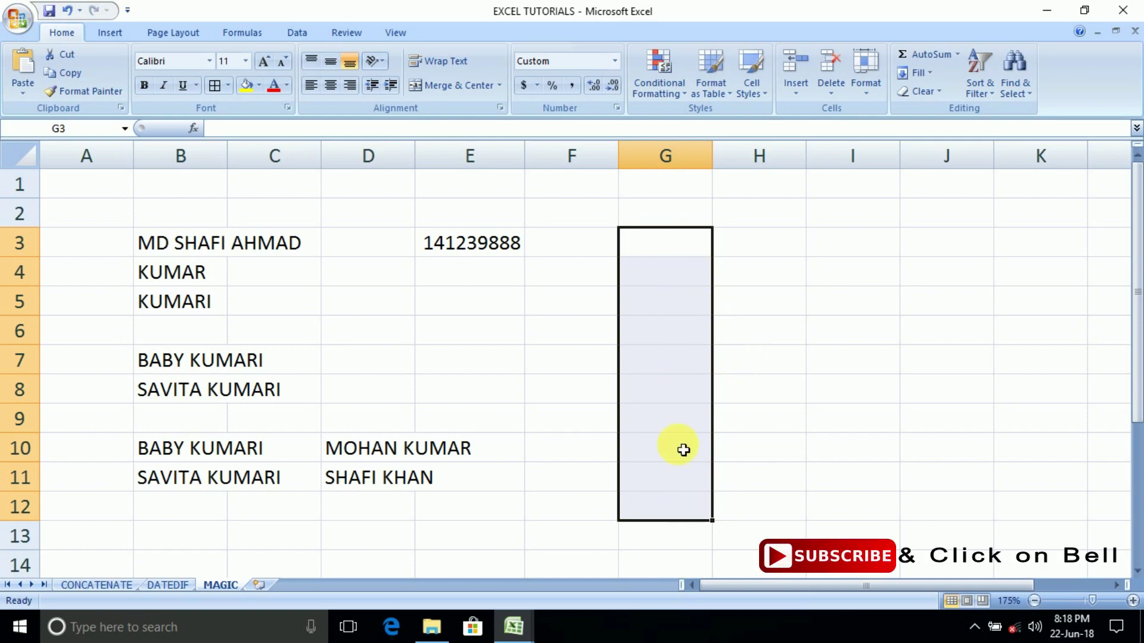
Enter 121, 888 and 22 in G3:G5, displaying 141239121, 141239888 and 141239022.
left_click(671, 249)
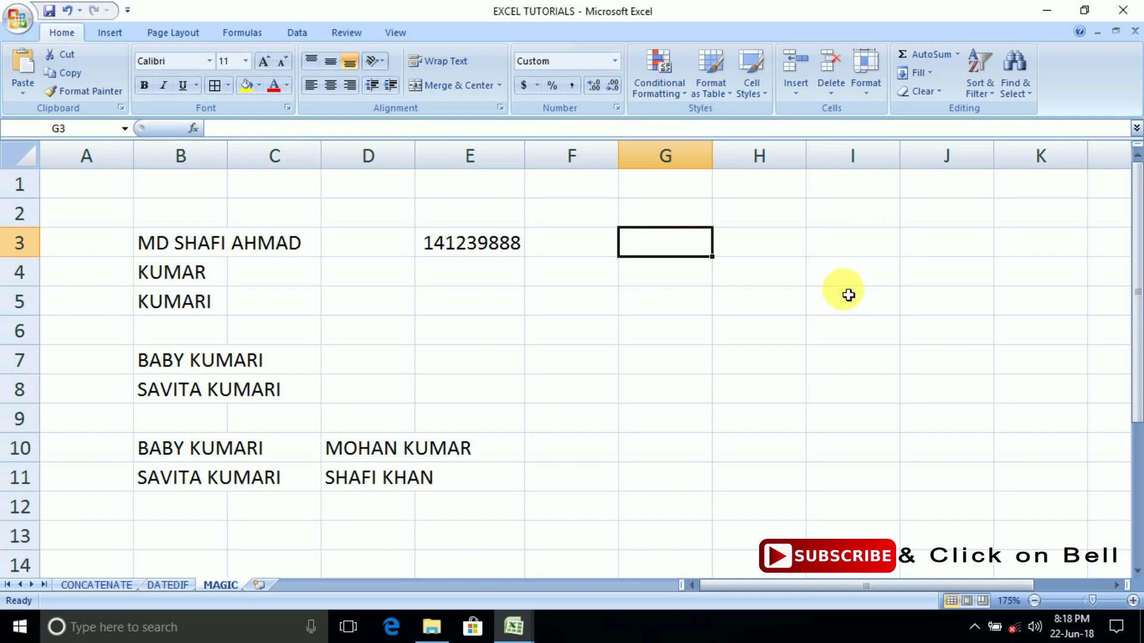
type("121")
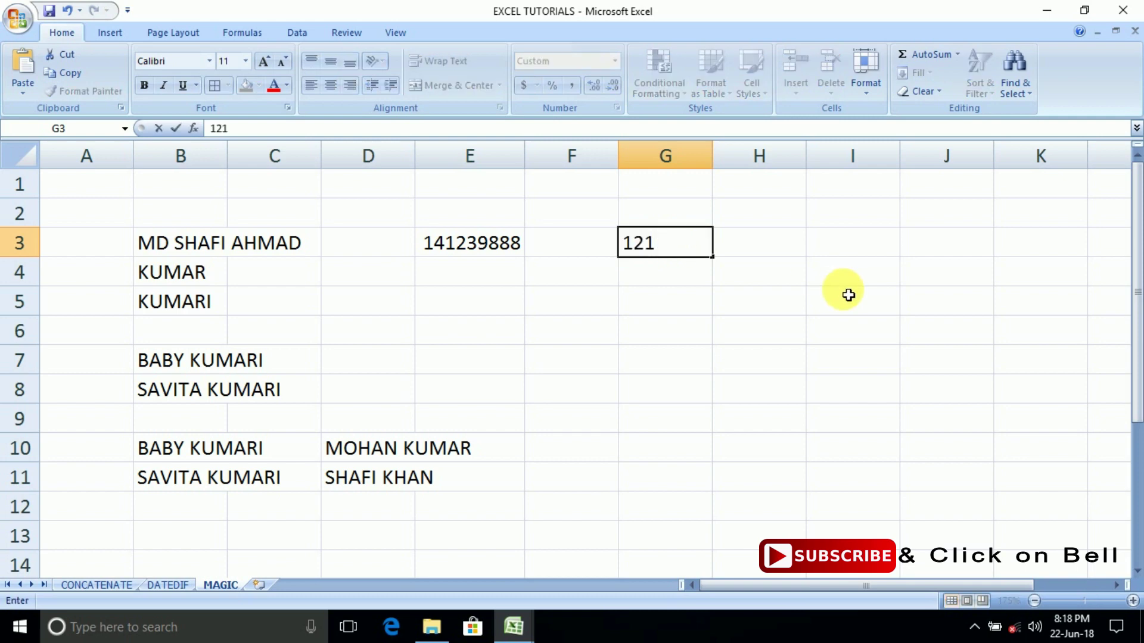
key("Return")
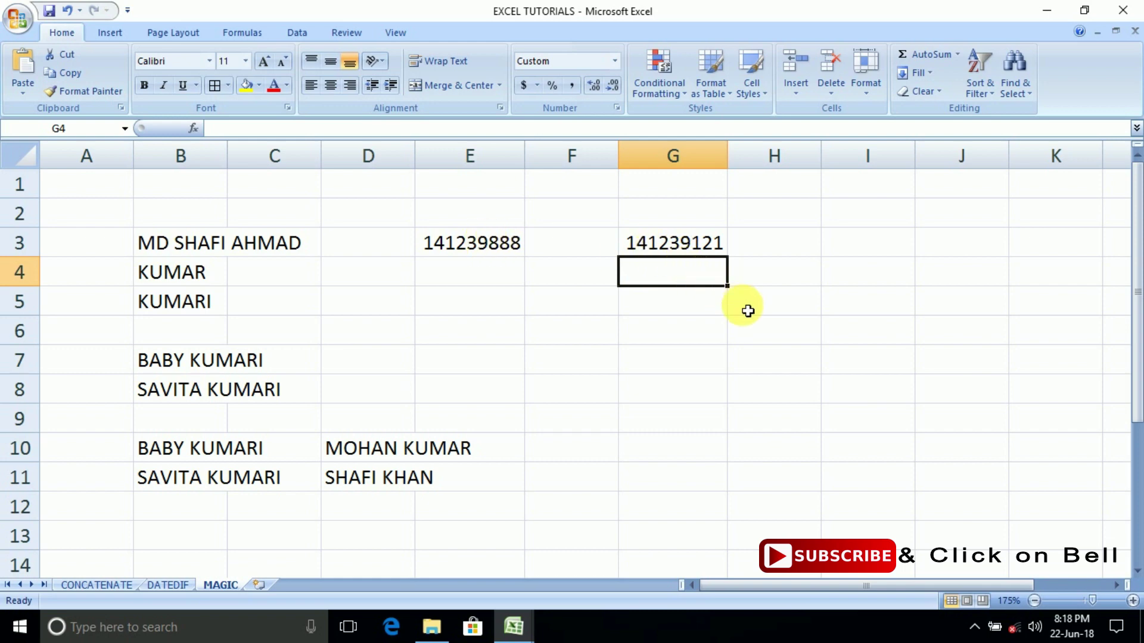
type("888")
key("Return")
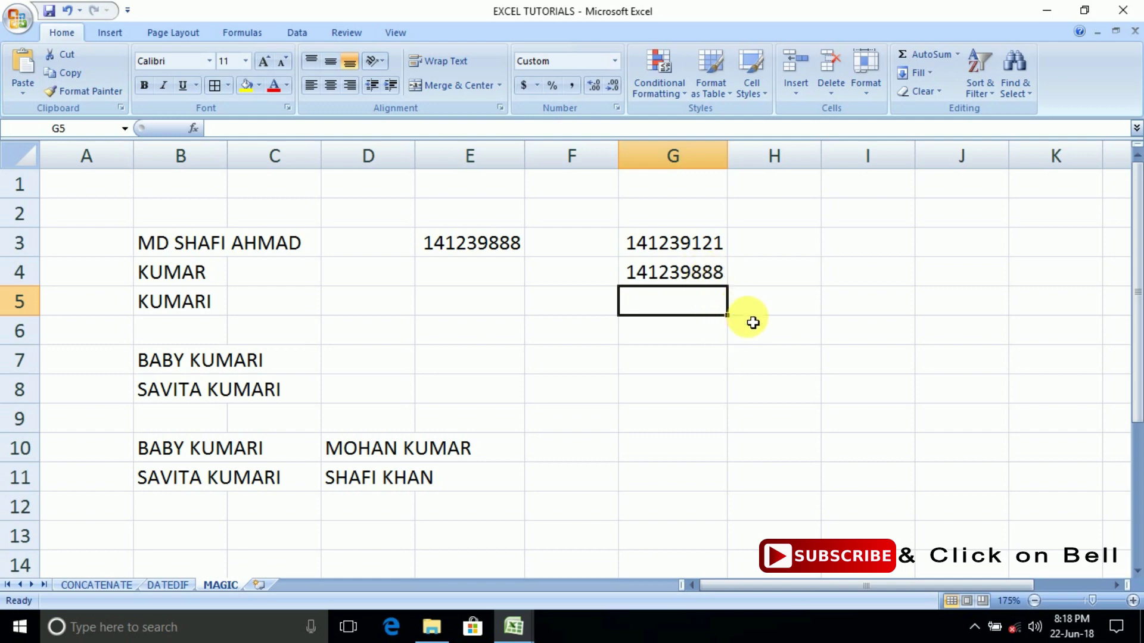
type("22")
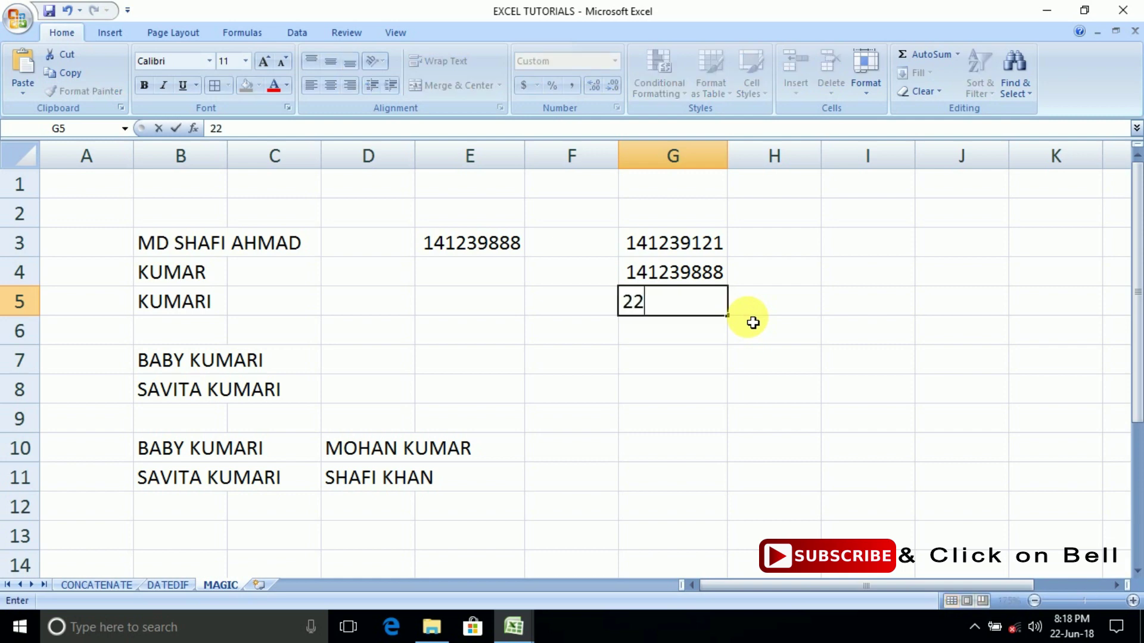
key("Return")
key("Up")
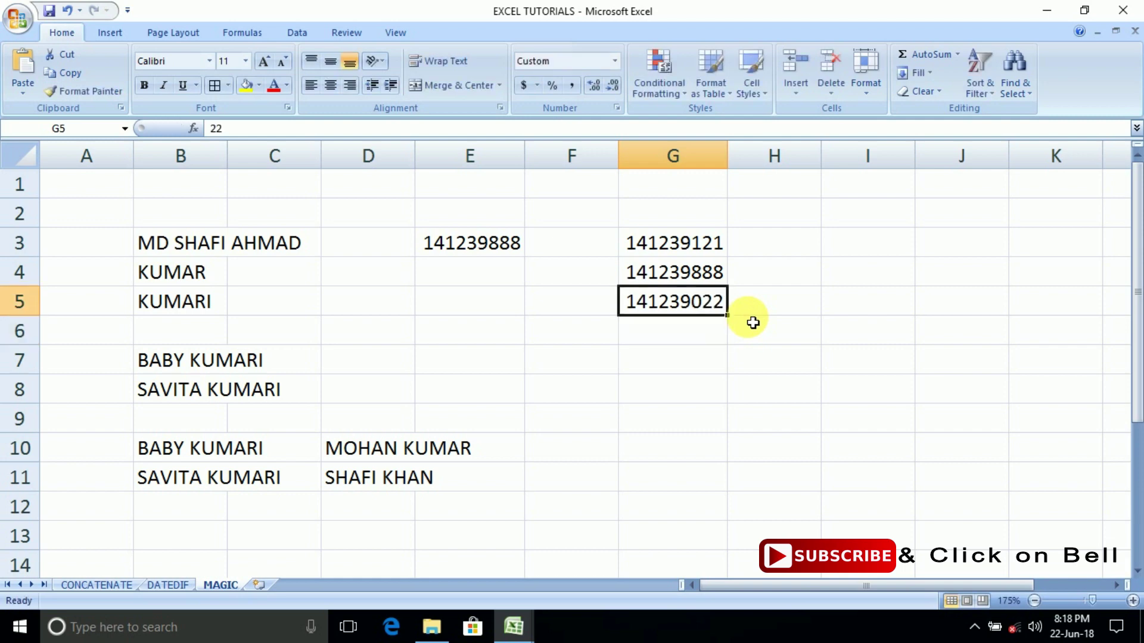